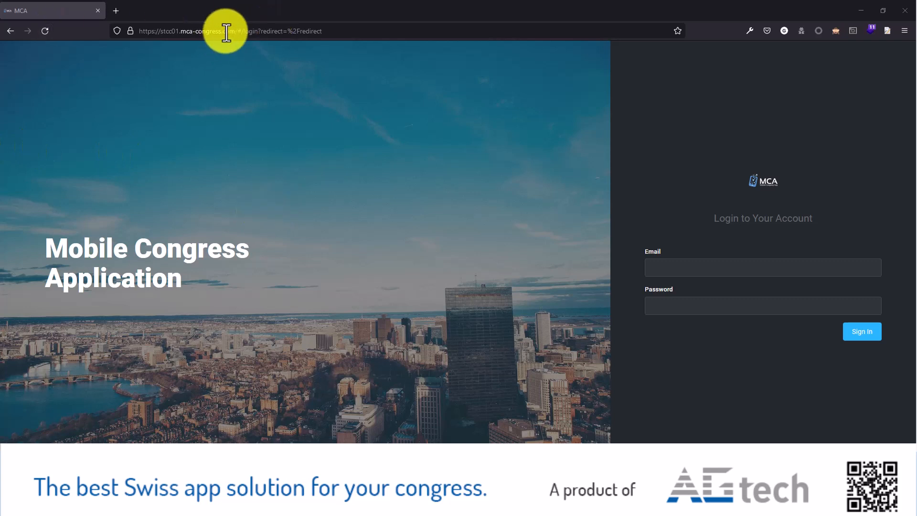
Step: Sign in to the congress management site with the manager's e-mail and the account password, declining to save the credentials in the browser
drag(237, 31, 138, 31)
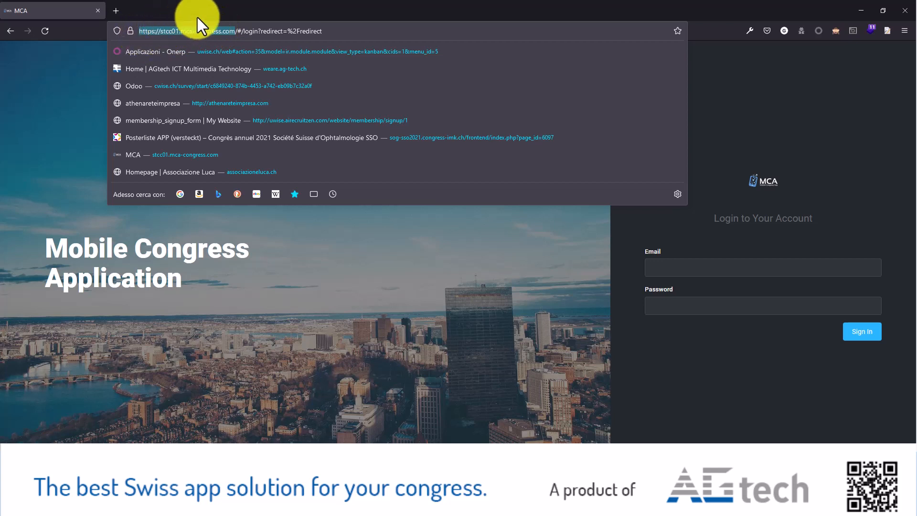
key(alt+Tab)
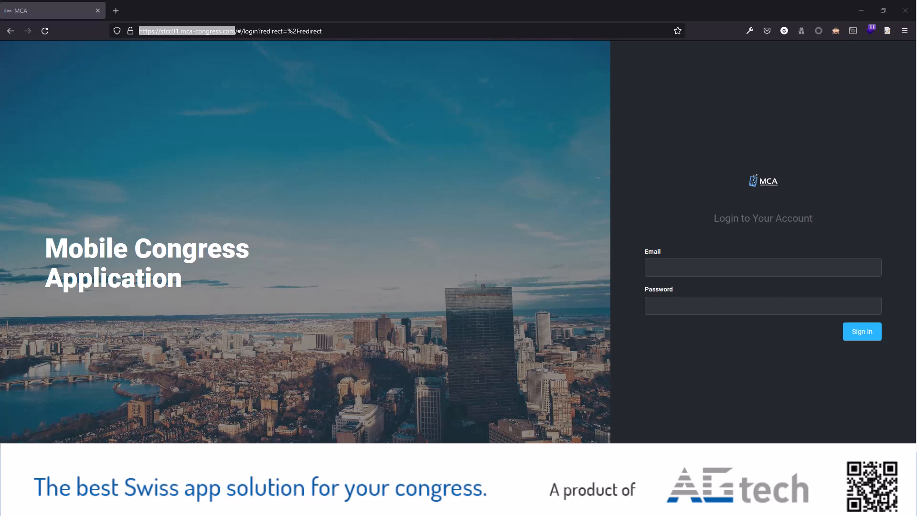
click(668, 264)
key(Down)
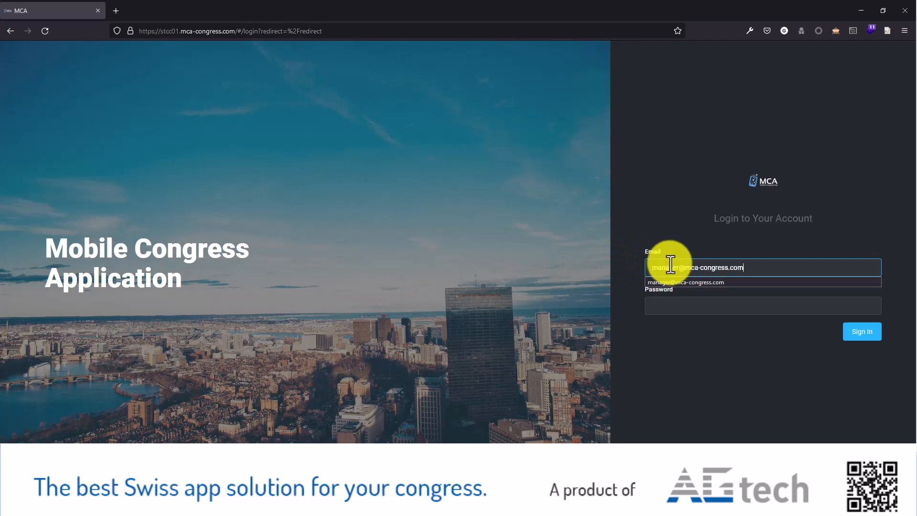
key(Return)
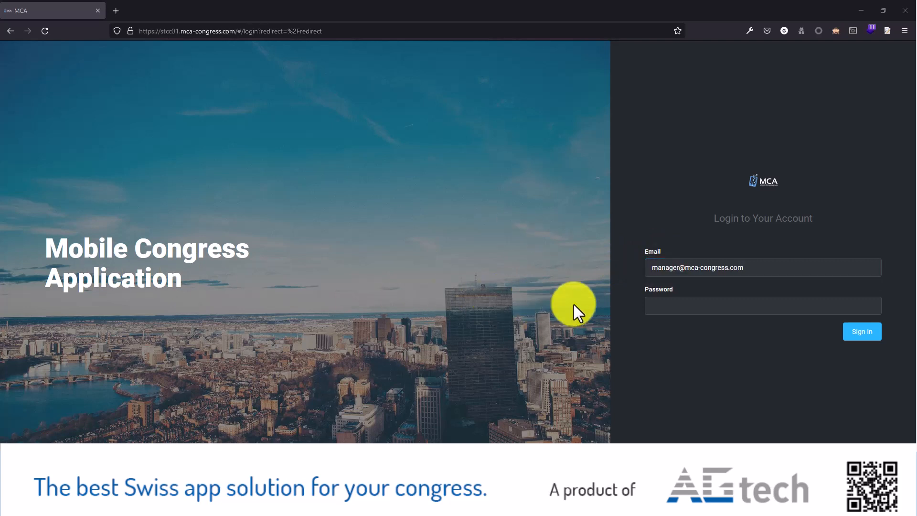
click(676, 305)
key(ctrl+v)
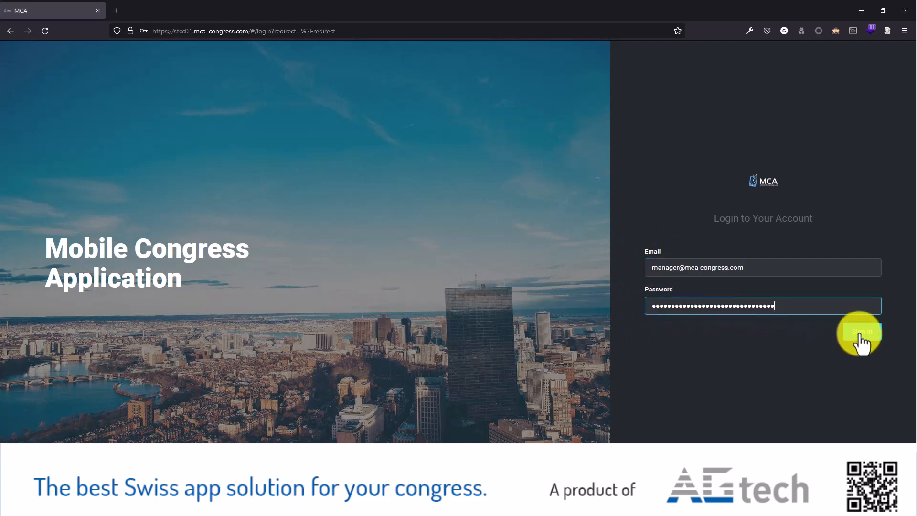
click(860, 335)
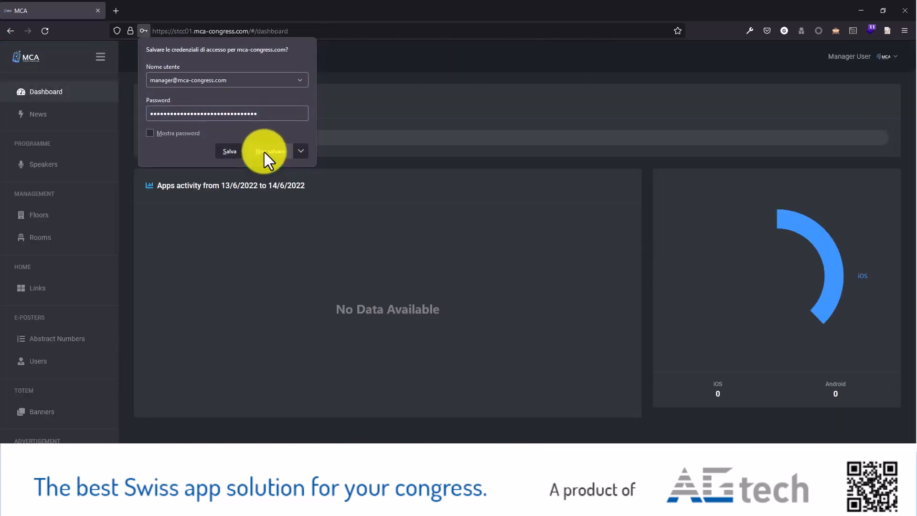
click(265, 152)
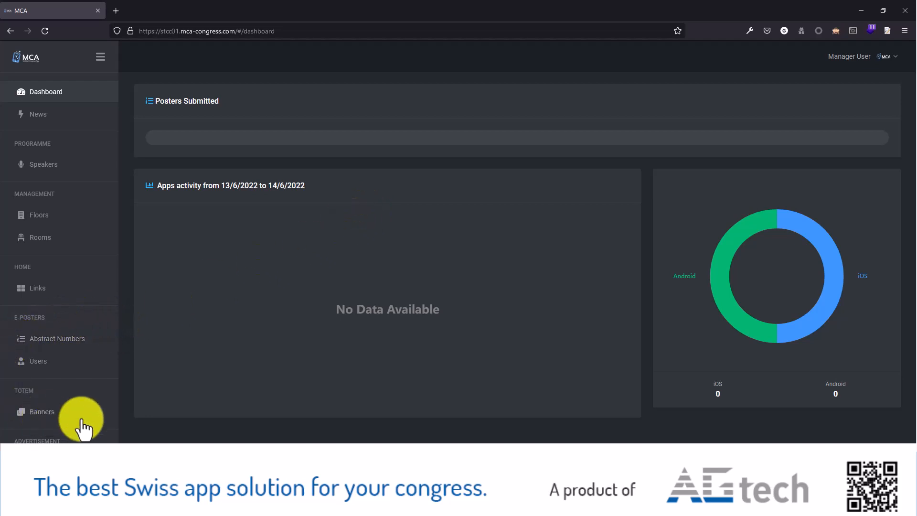
Step: Add abstract number 61950 with the speaker E-poster Totem to the Sustainability-full scale category of the e-poster abstract numbers
drag(13, 317, 50, 318)
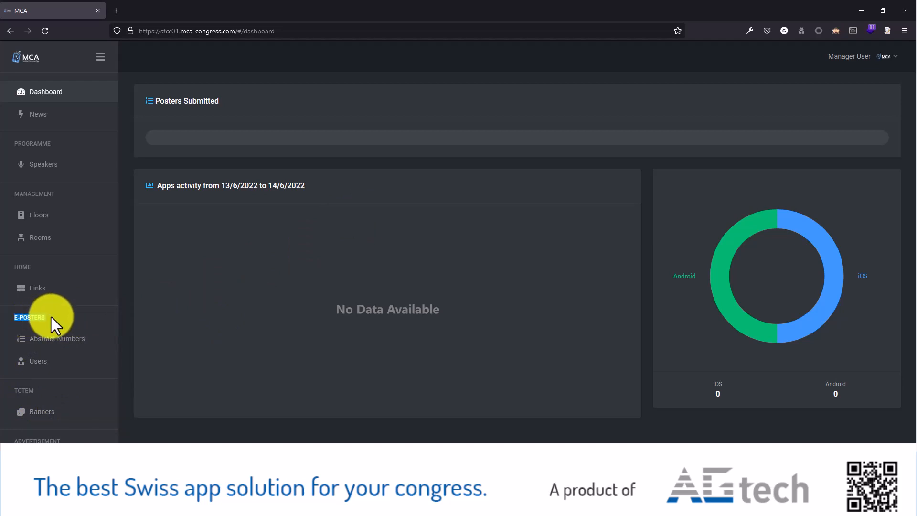
click(62, 339)
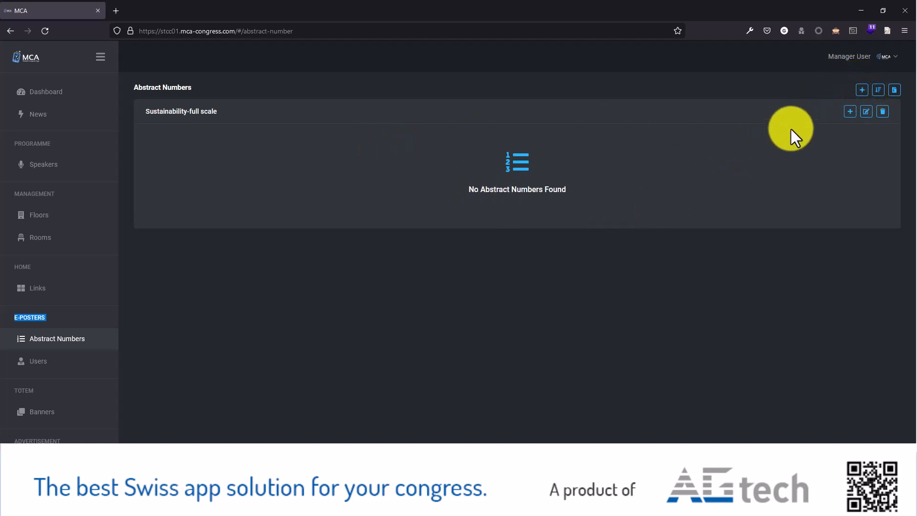
click(850, 113)
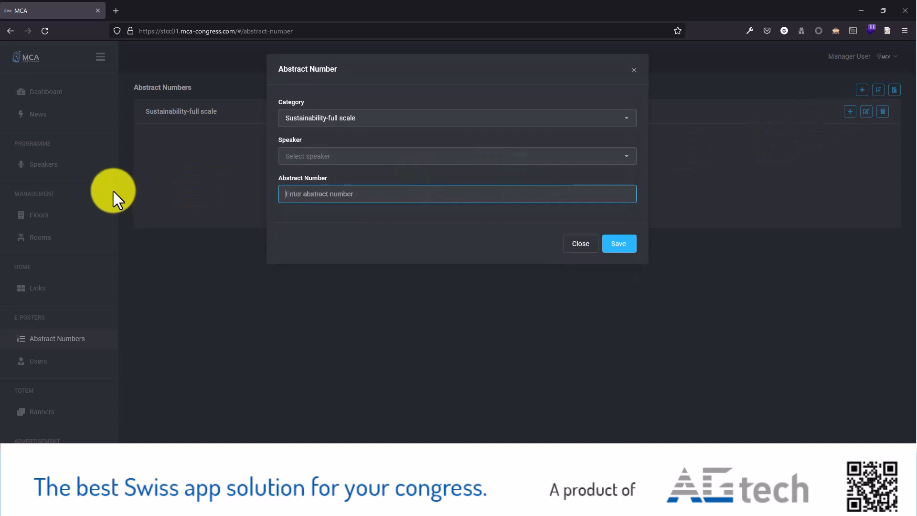
click(312, 157)
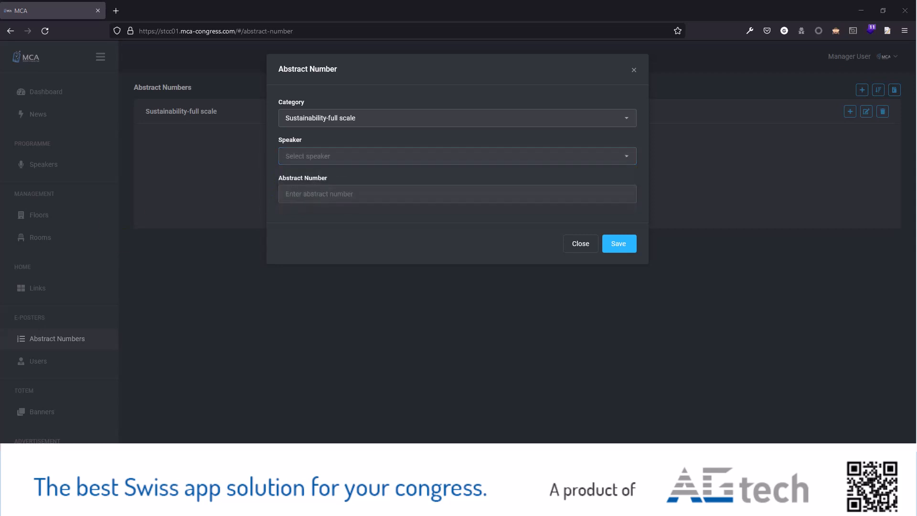
click(317, 162)
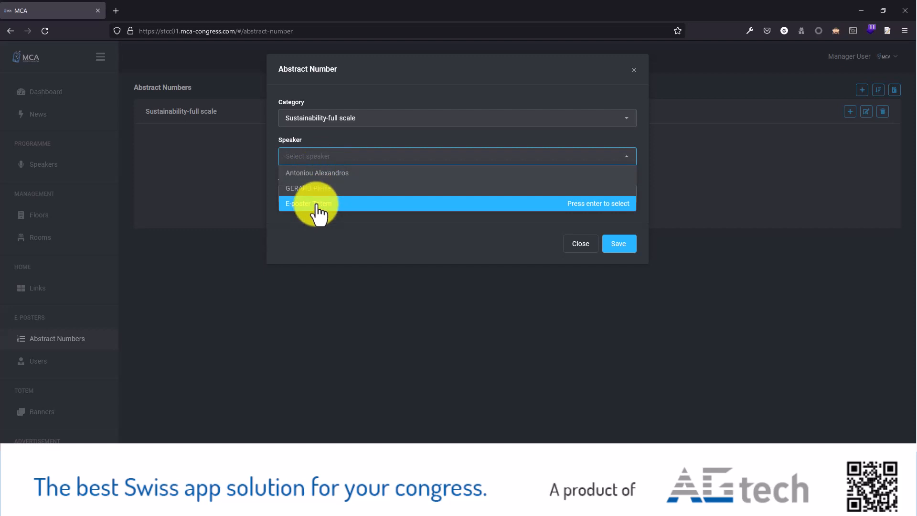
click(308, 204)
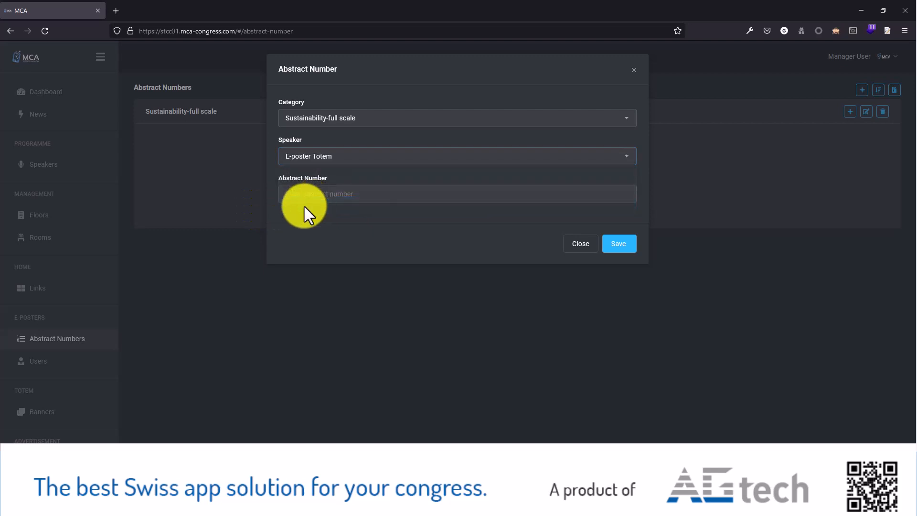
click(304, 195)
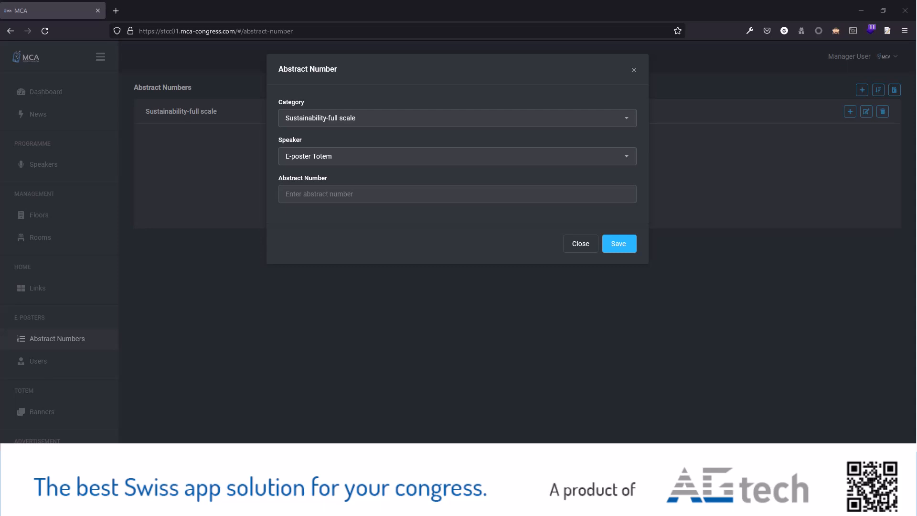
click(363, 195)
text(61950)
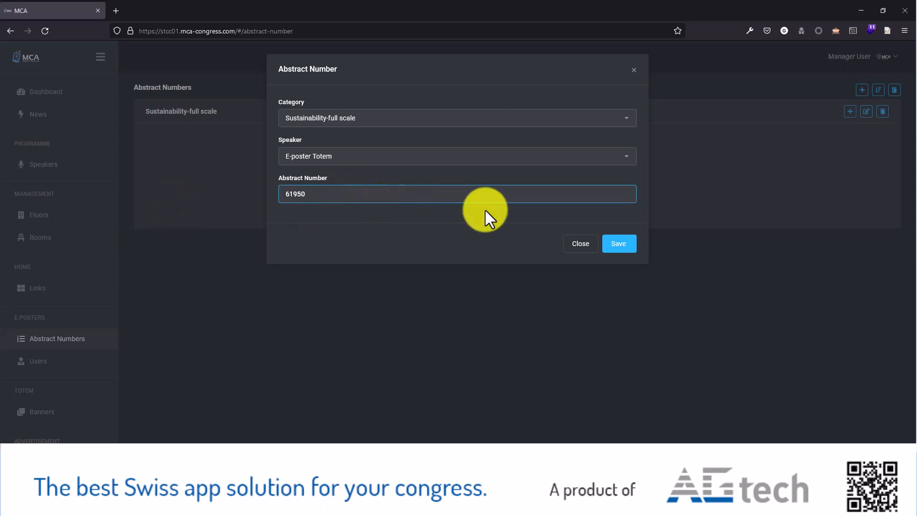
click(620, 243)
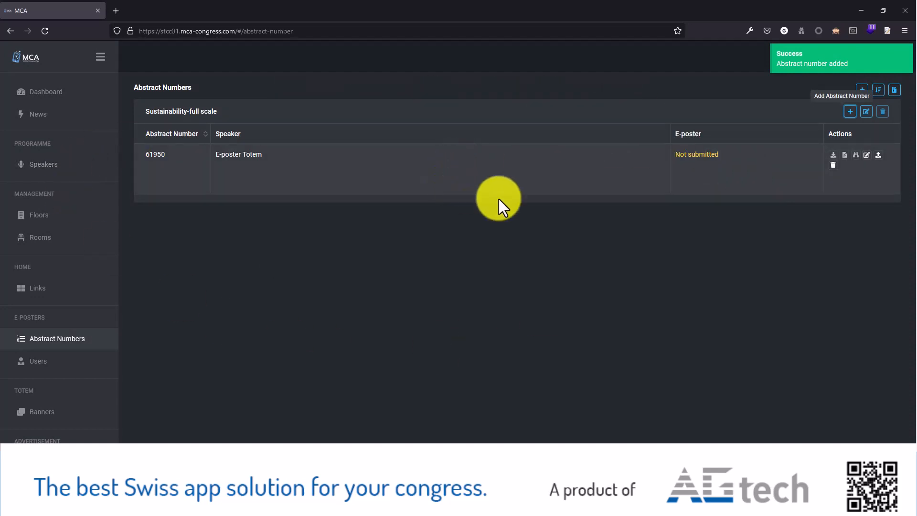
Step: Attach 2018.08.03_PosterTUBES_final.pptx as abstract 61950's English poster, titled "Effect of mechanical properties and interfacial characteristics on the durability of Leading-Edge Protection (LEP) materials for wind turbine blades"
drag(732, 154, 676, 153)
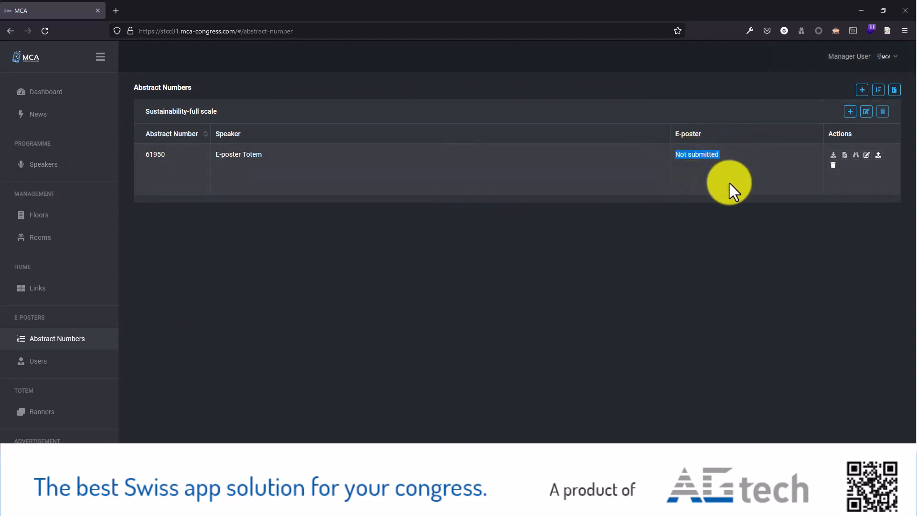
click(879, 156)
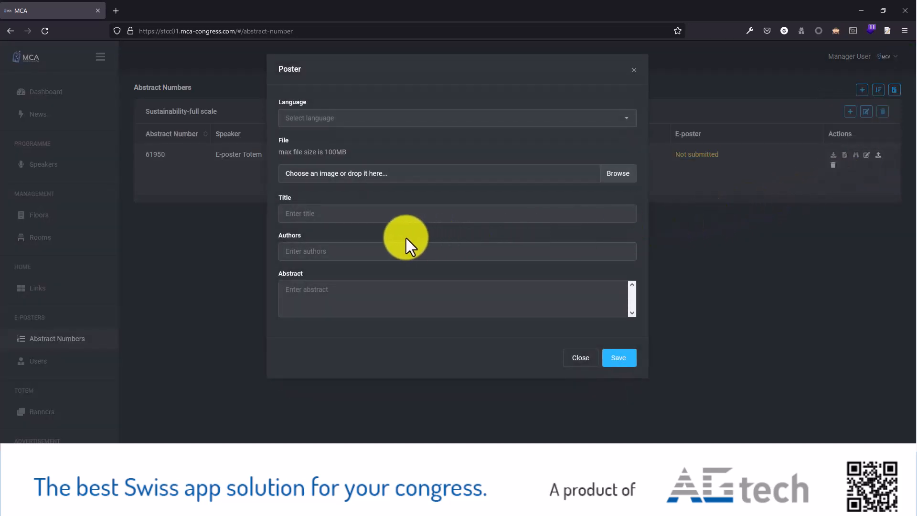
click(326, 118)
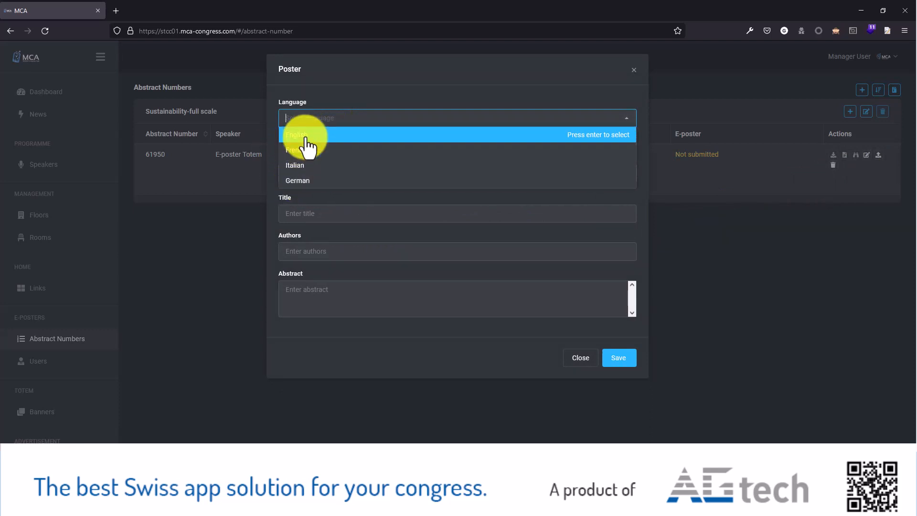
click(306, 138)
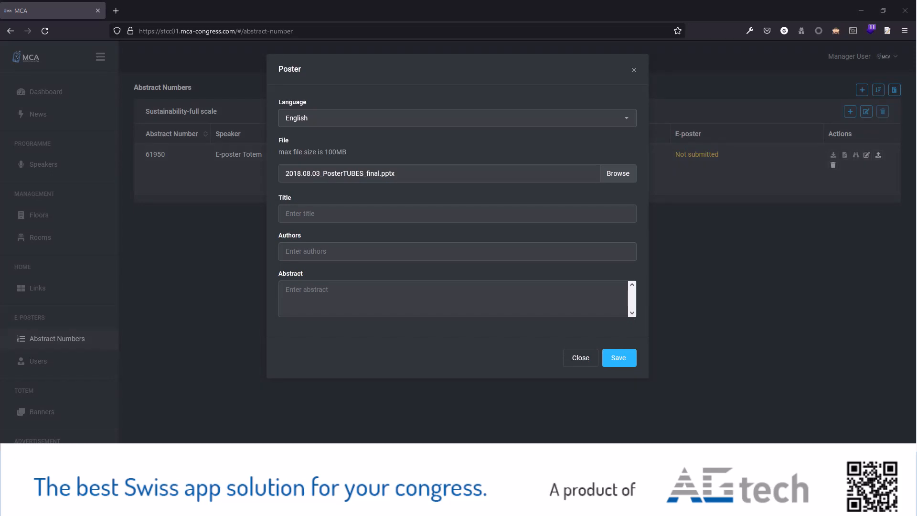
click(297, 215)
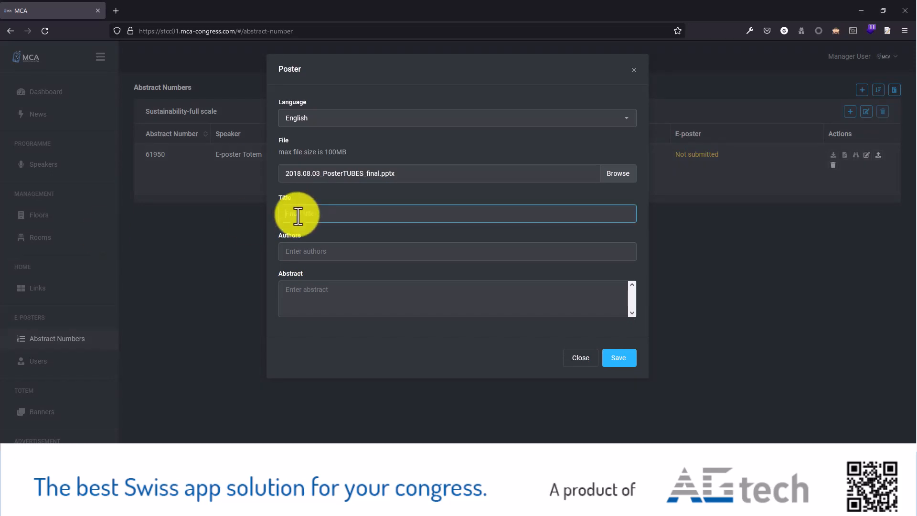
key(ctrl+v)
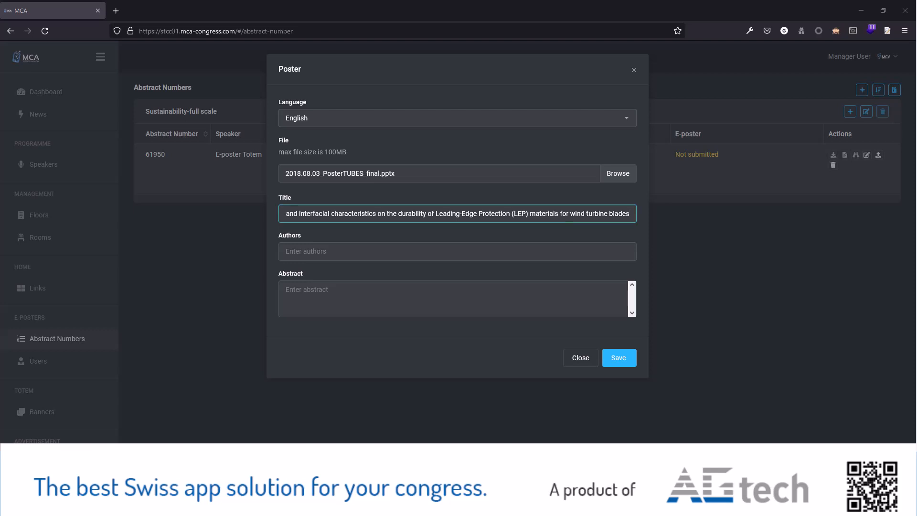
Step: Fill in the poster's author names without the leading abstract number and the parentheses, leave the abstract text empty, and save the poster
click(360, 251)
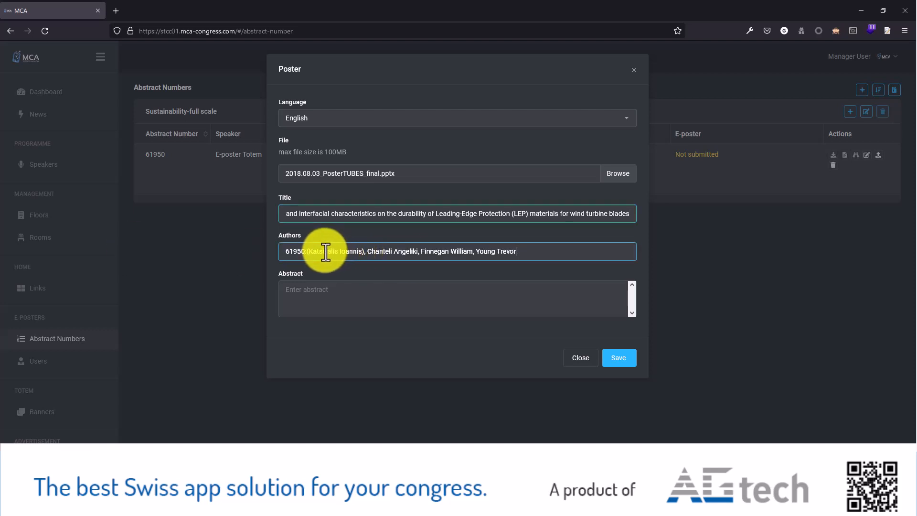
drag(307, 250, 262, 250)
key(BackSpace)
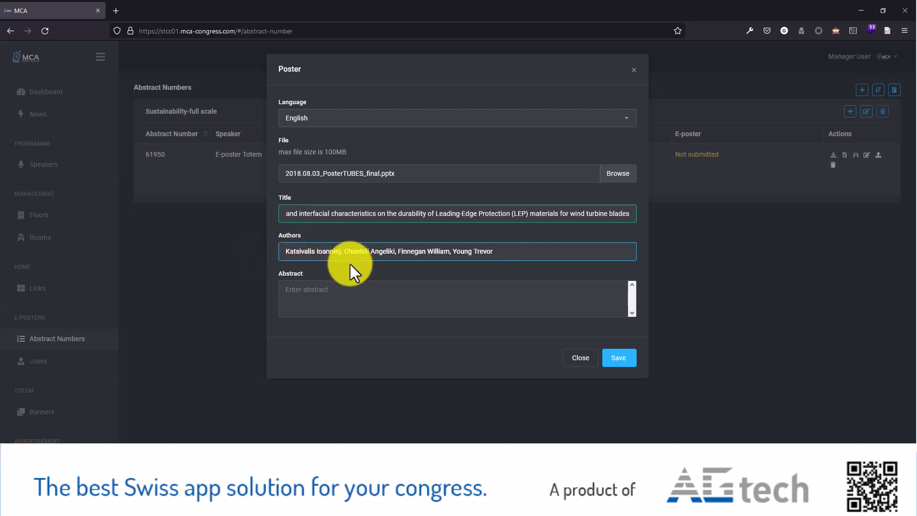
key(BackSpace)
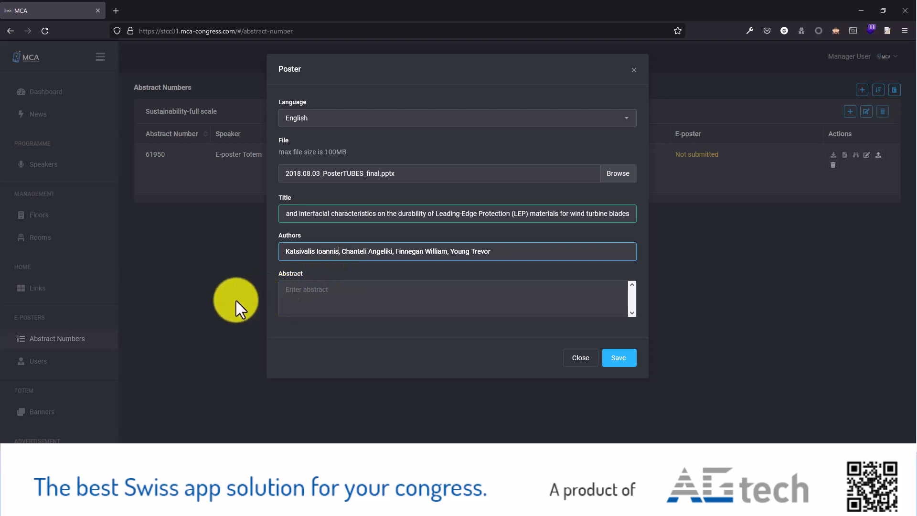
click(305, 300)
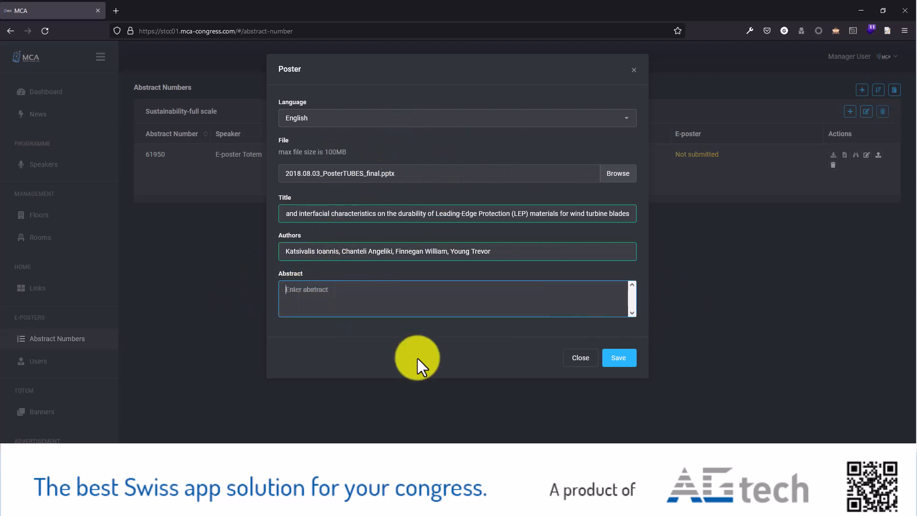
click(618, 359)
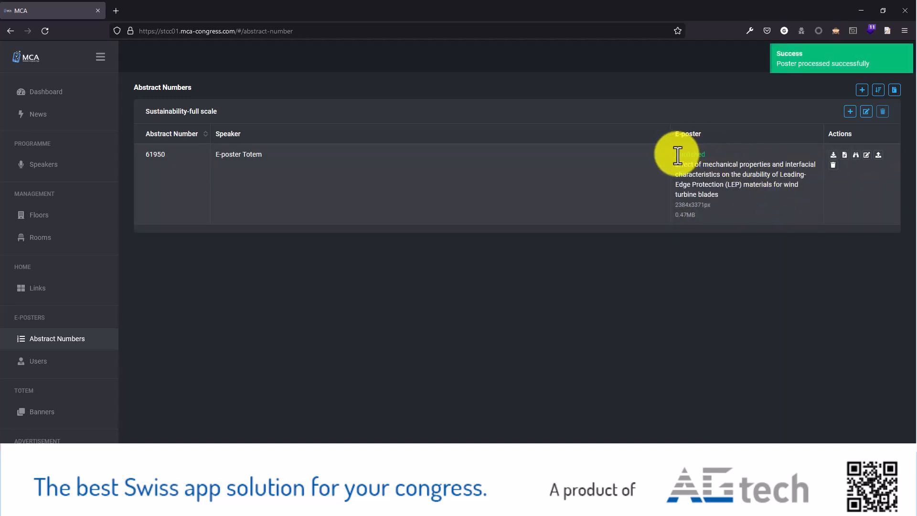
Step: Check the publication status and image dimensions of abstract 61950's e-poster, and look through the whole poster in the E-Poster Viewer
drag(675, 153, 711, 175)
click(712, 205)
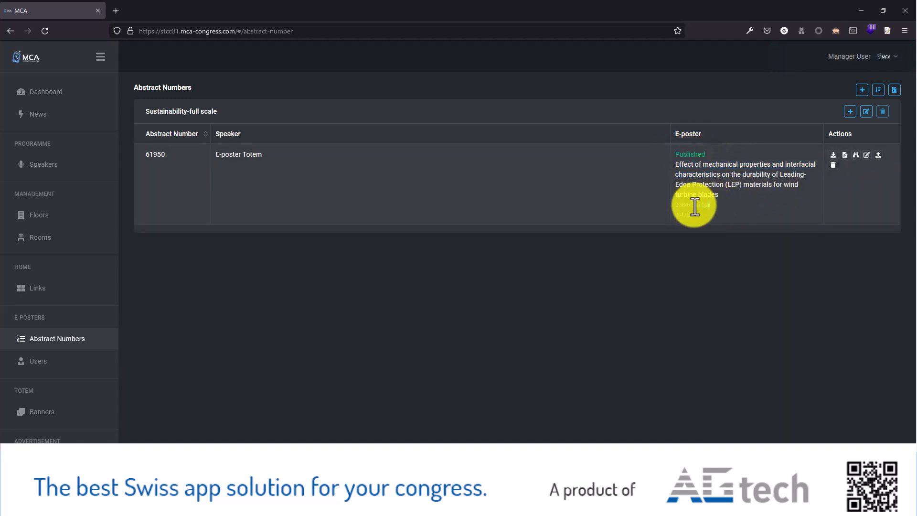
drag(683, 206, 712, 204)
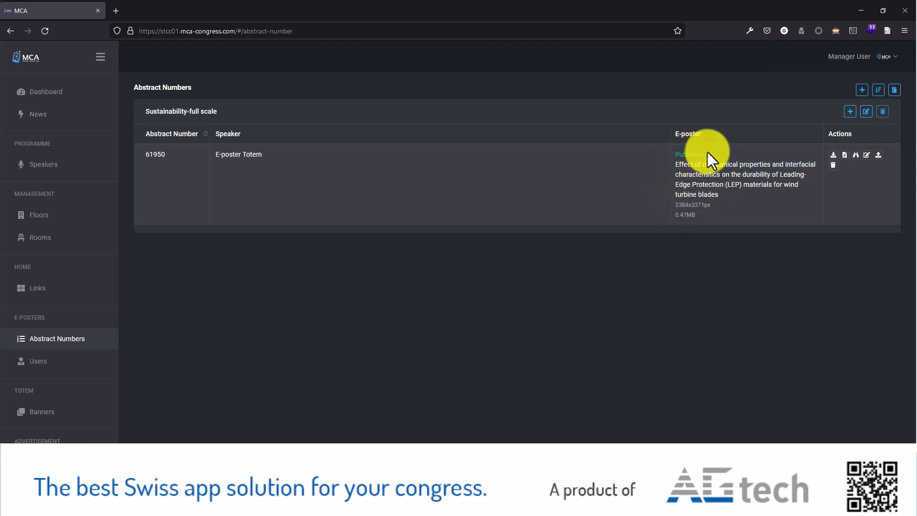
drag(709, 155, 681, 157)
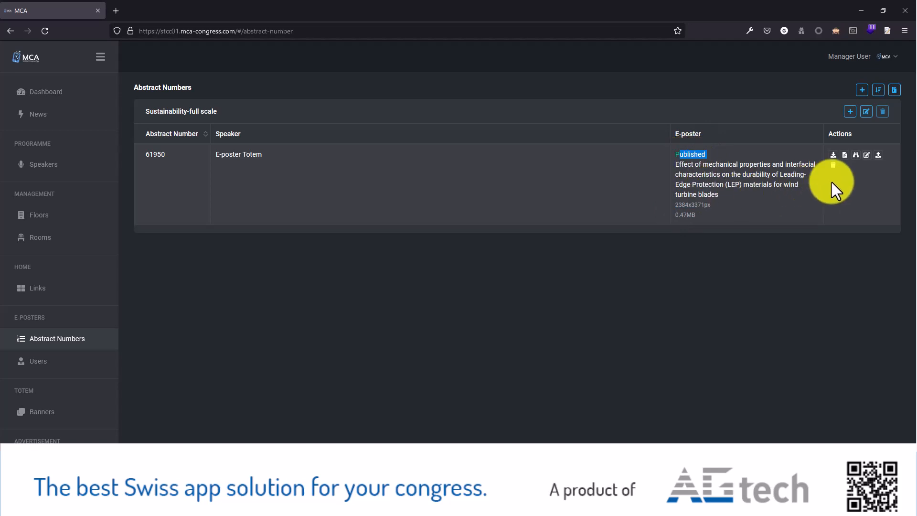
click(855, 156)
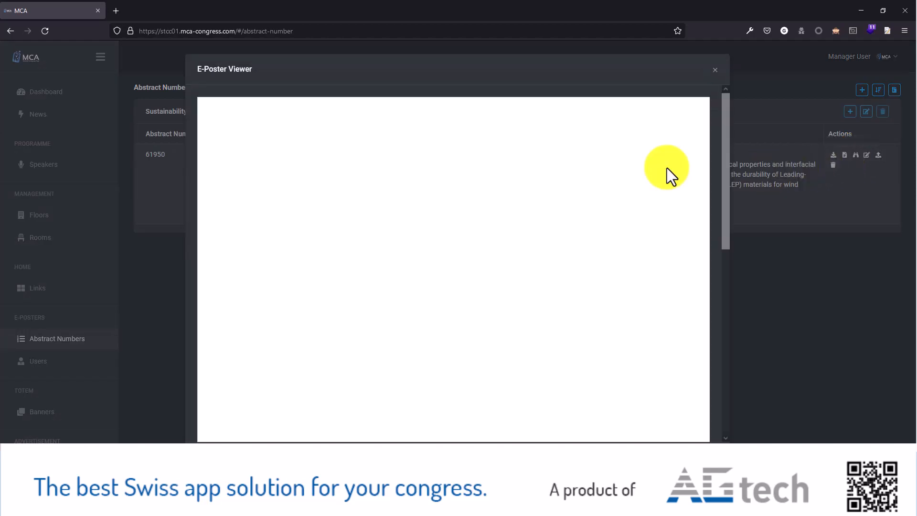
scroll(497, 311, down, 8)
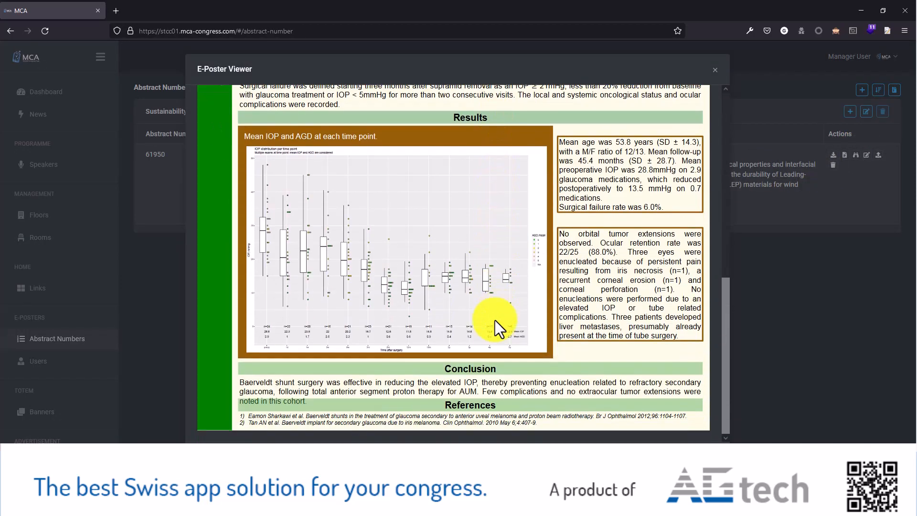
scroll(495, 320, up, 10)
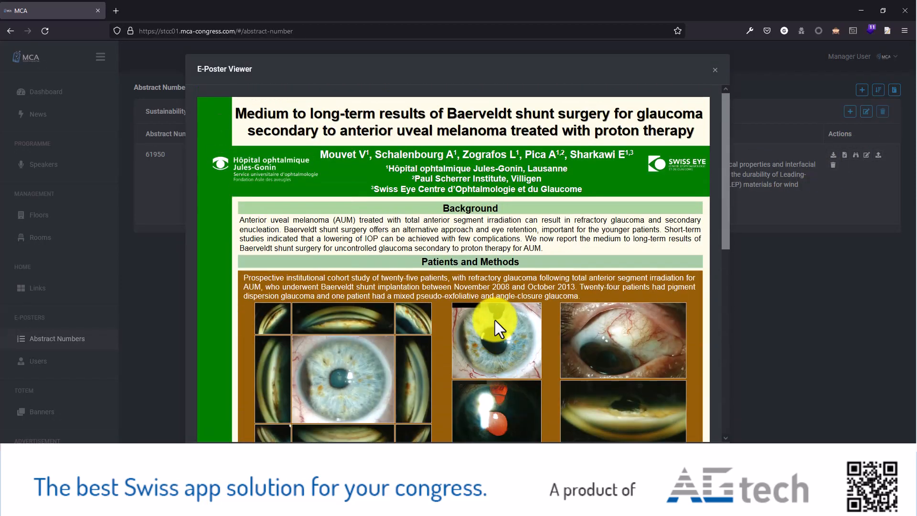
click(715, 70)
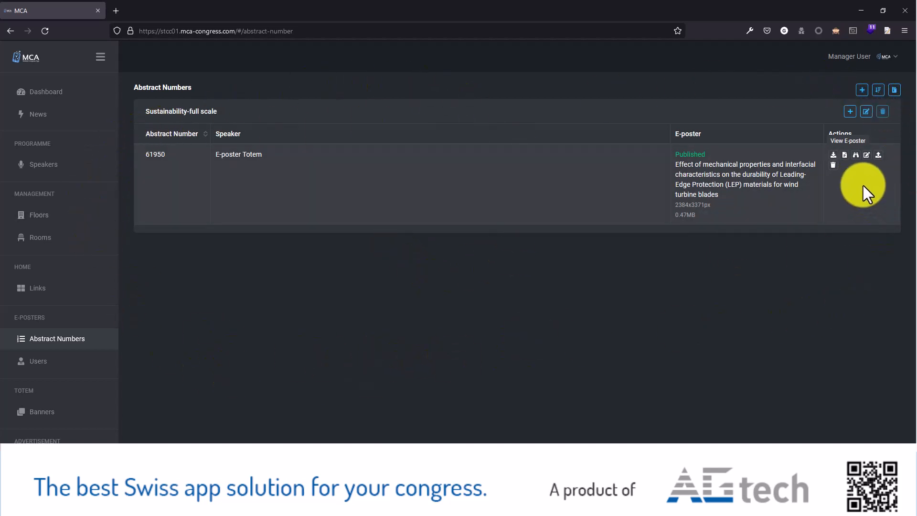
Step: Add abstract number 62768 with the speaker E-poster Totem to the Sustainability-full scale category
click(850, 111)
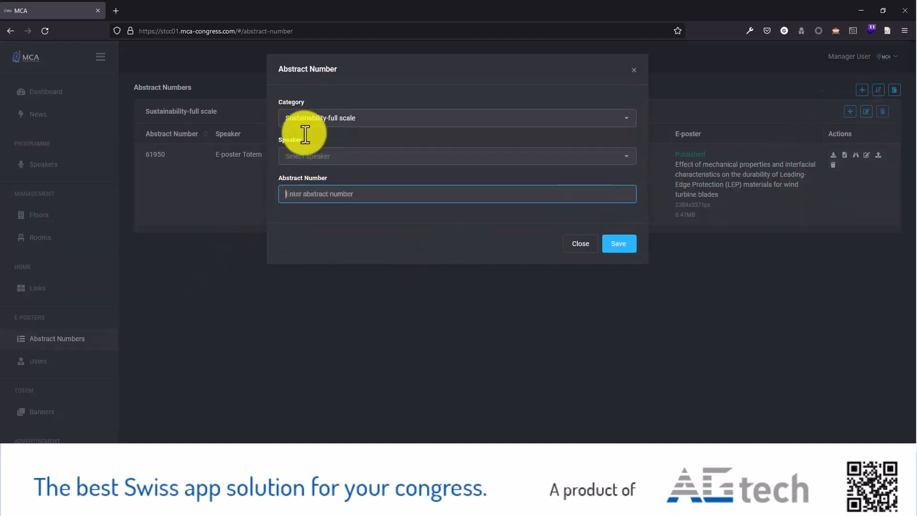
click(295, 155)
click(308, 204)
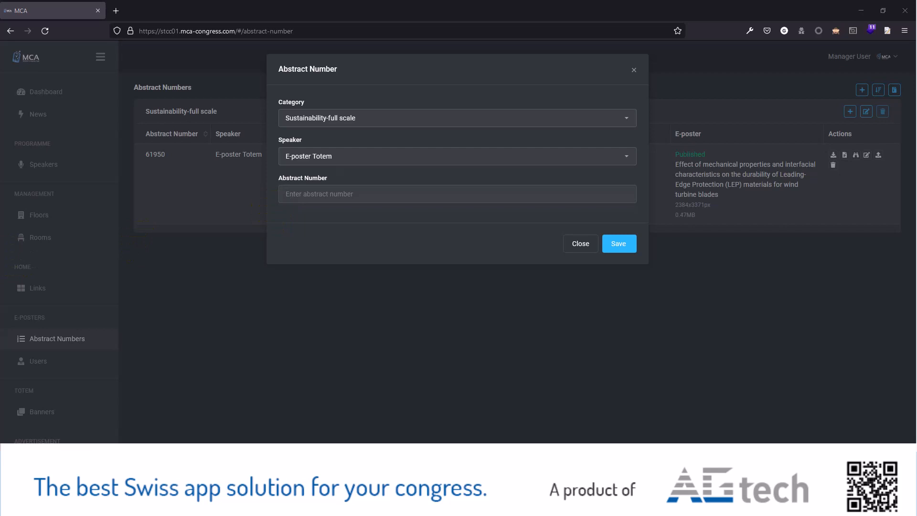
click(303, 197)
text(62768)
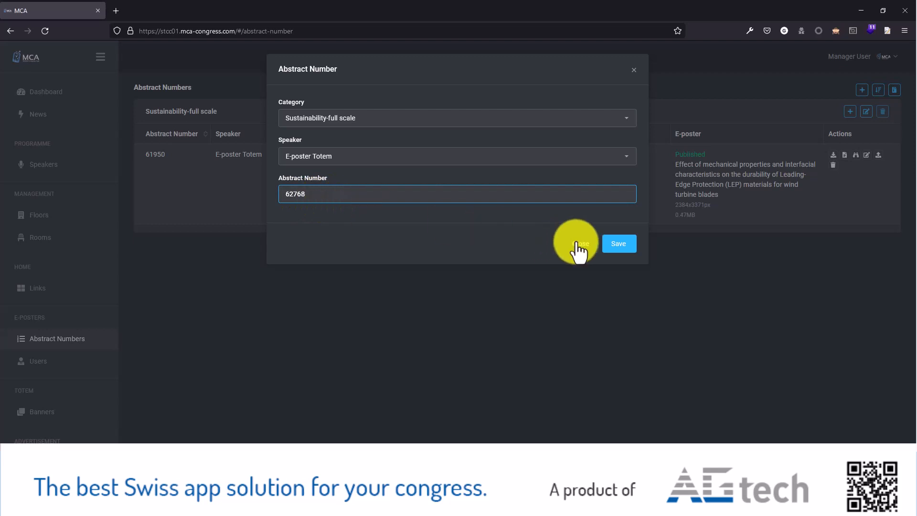
click(621, 245)
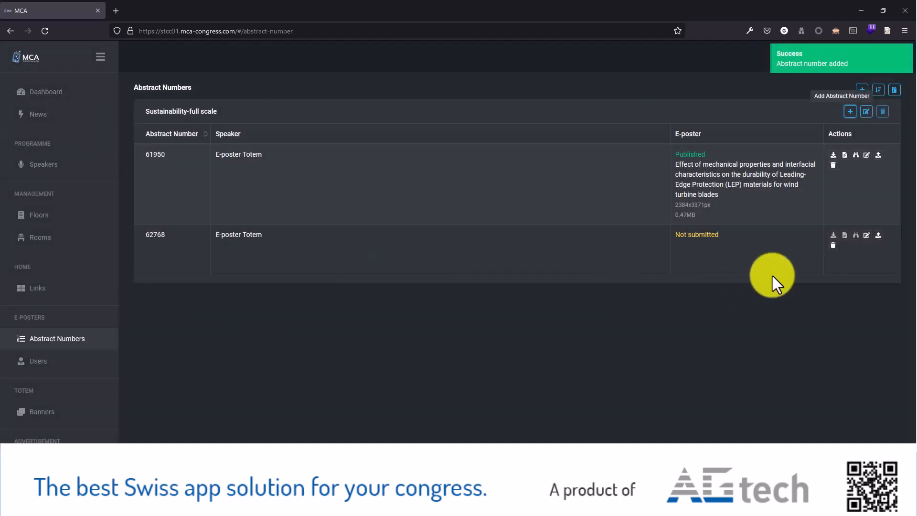
Step: Start the poster upload for abstract 62768 with English as language and 2018.08.03_PosterTUBES_final.pptx as file
click(878, 235)
click(334, 119)
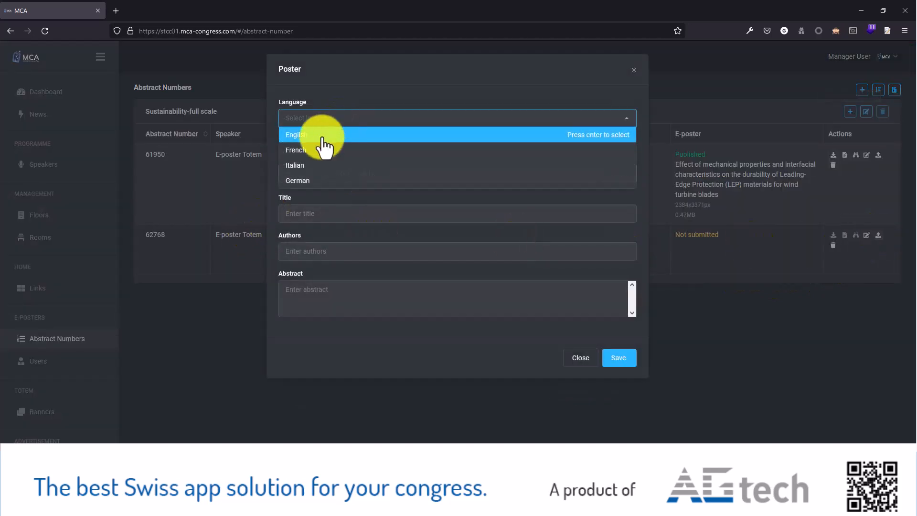
click(306, 134)
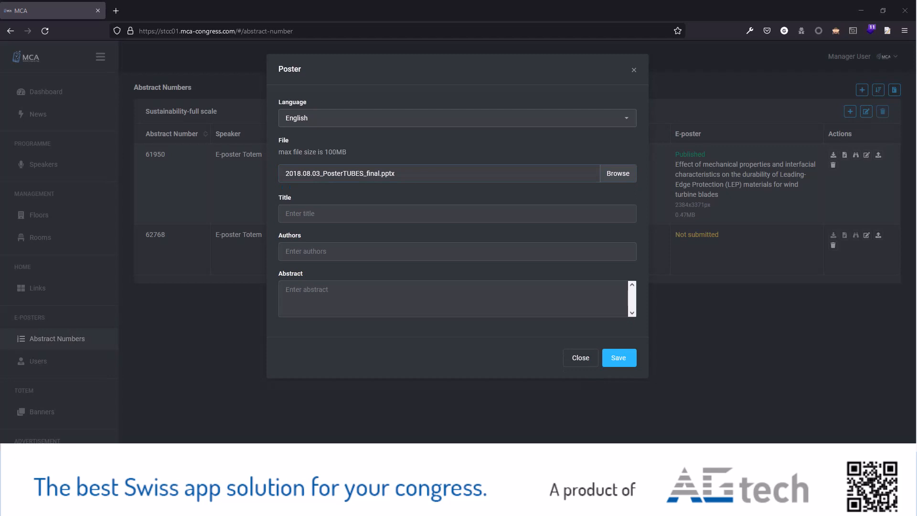
Step: Fill in the names of the poster's three authors, separated by commas
click(305, 249)
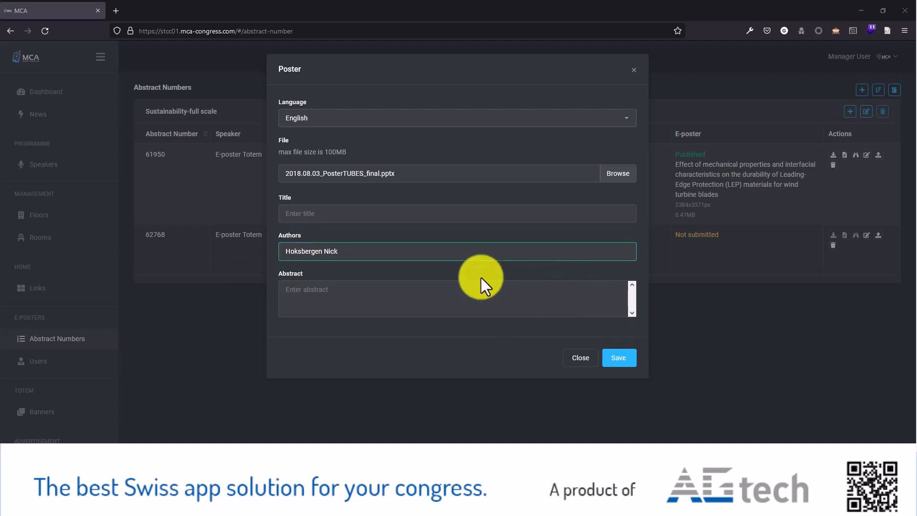
click(381, 250)
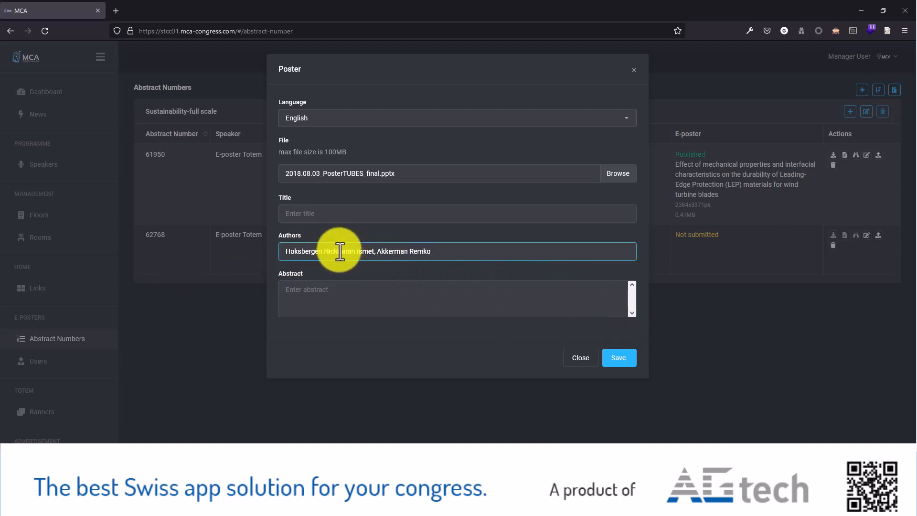
click(340, 251)
text(,)
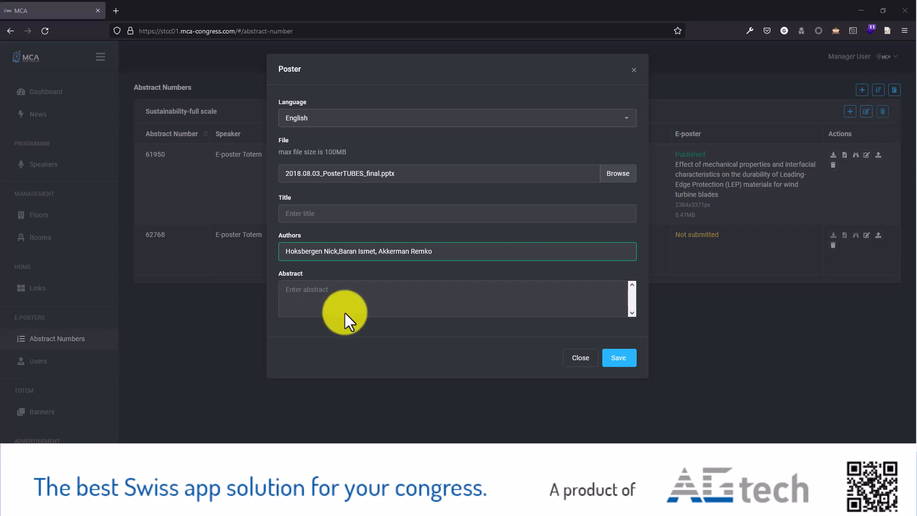
Step: Title the poster "Coating stress analysis for leading edge protection systems for wind turbine blades" and save it without abstract text
click(305, 217)
text(Coating stress analysis for leading edge protection systems for wind turbine blades)
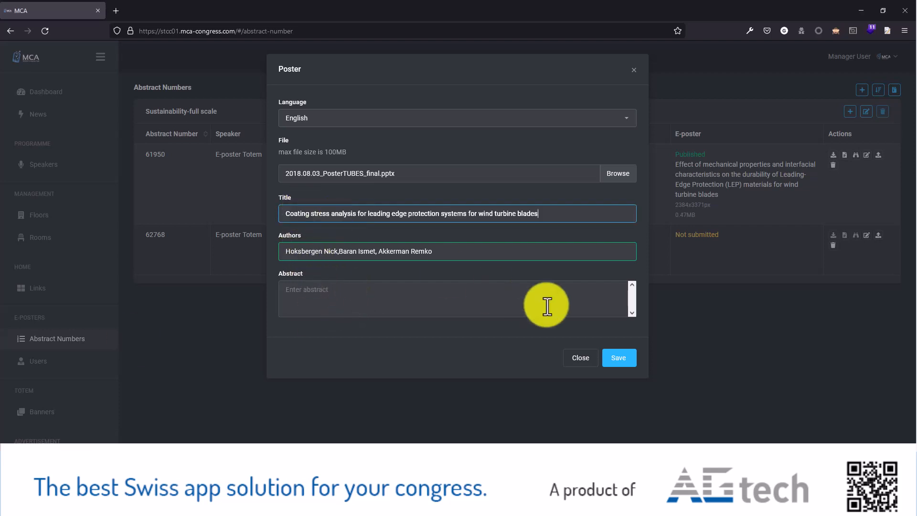
click(616, 362)
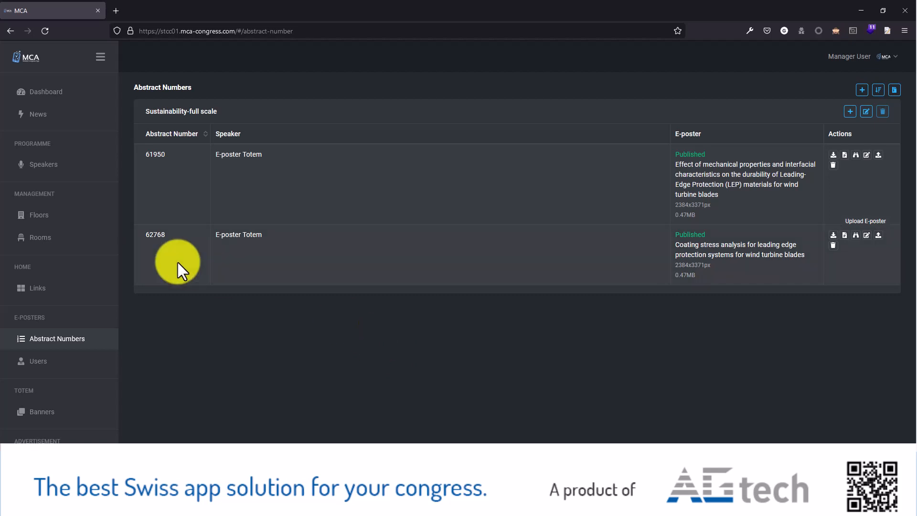
Step: Add a new speaker to the programme with the first name and last name in their separate fields, leaving image, title and text empty
click(56, 168)
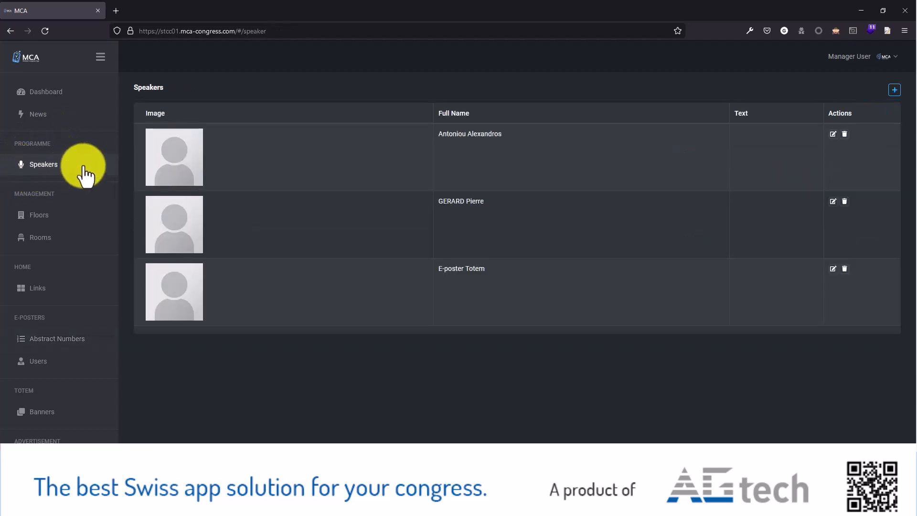
click(894, 90)
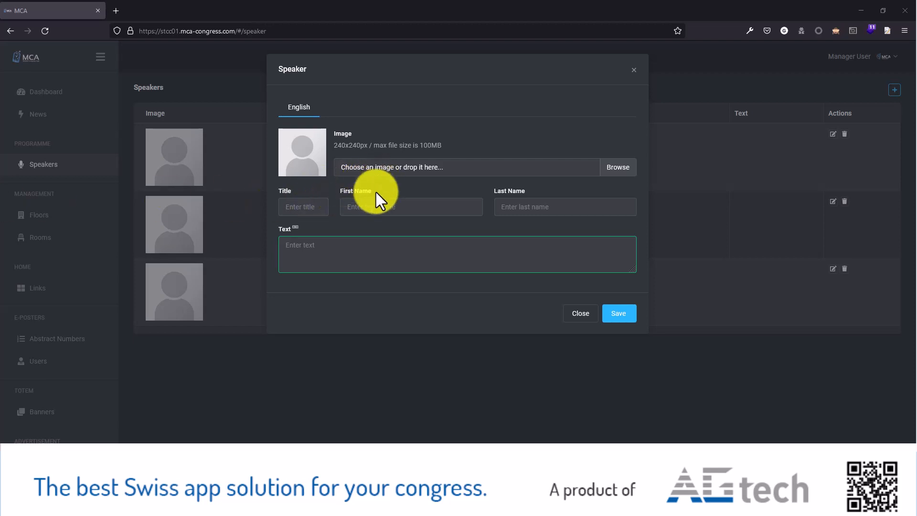
click(369, 205)
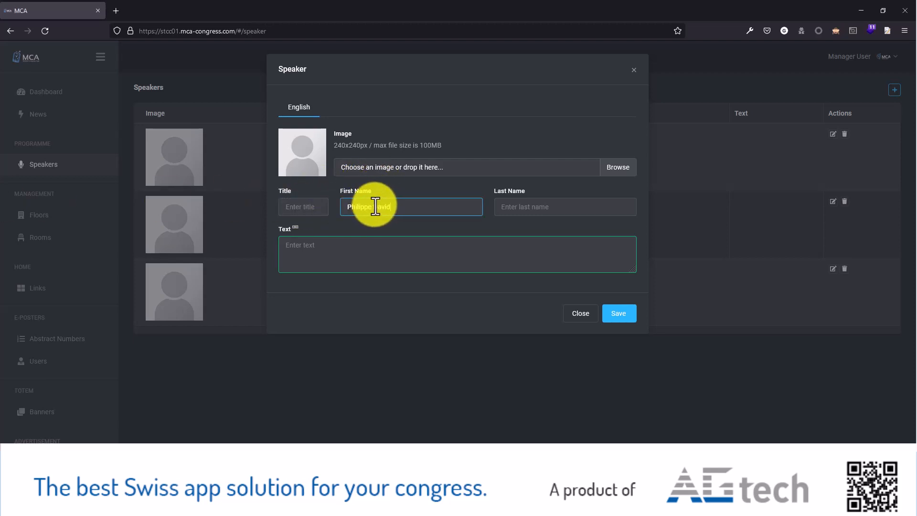
drag(375, 207, 395, 206)
key(ctrl+x)
click(538, 206)
key(ctrl+v)
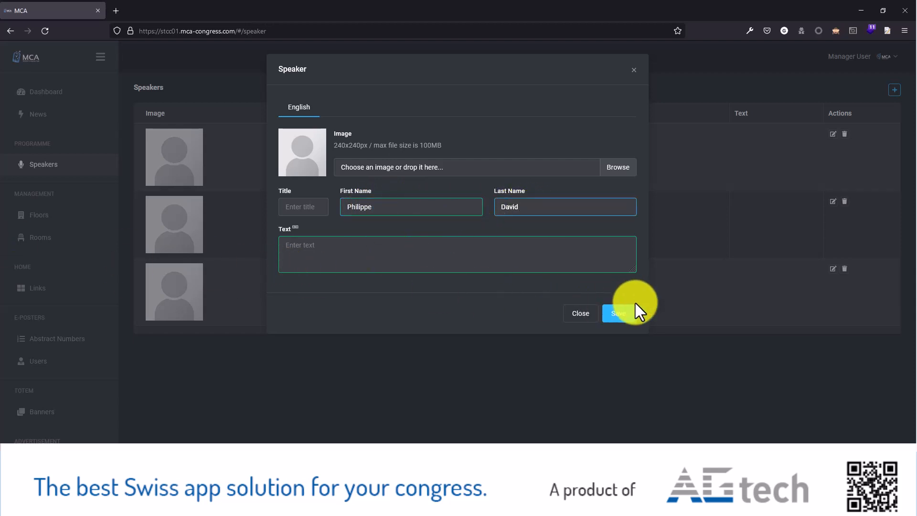
click(630, 314)
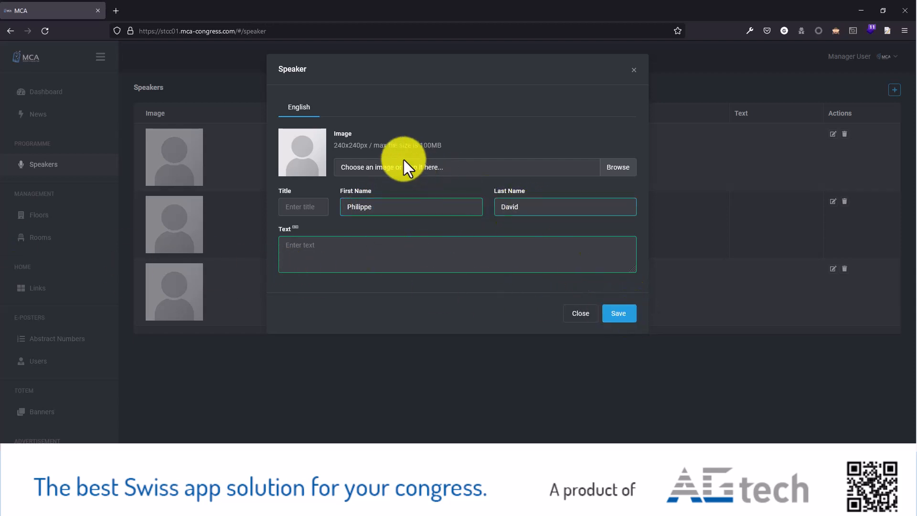
click(626, 313)
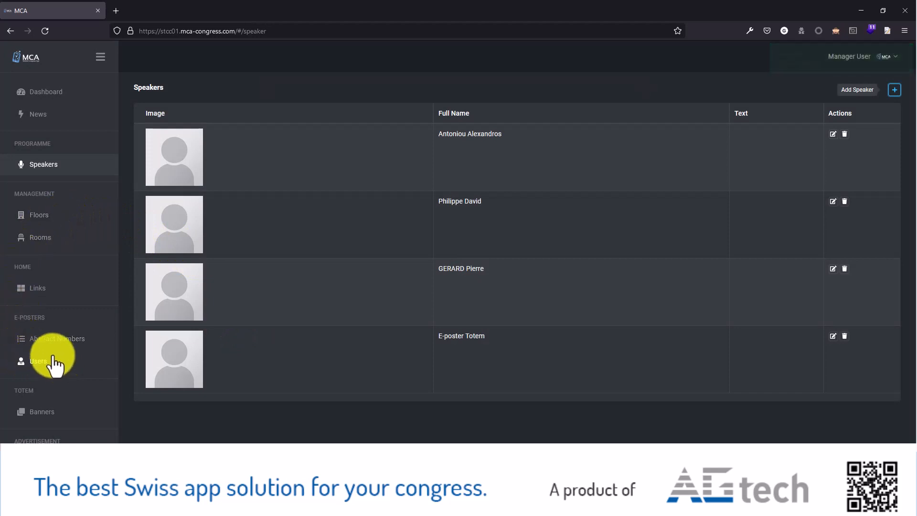
Step: Create an e-poster user account for the newly added speaker with the speaker's e-mail address
click(58, 367)
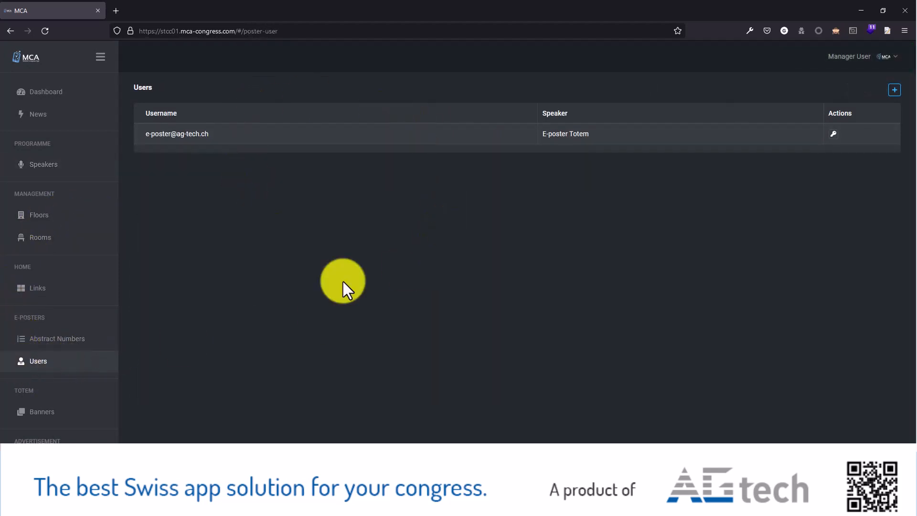
click(894, 90)
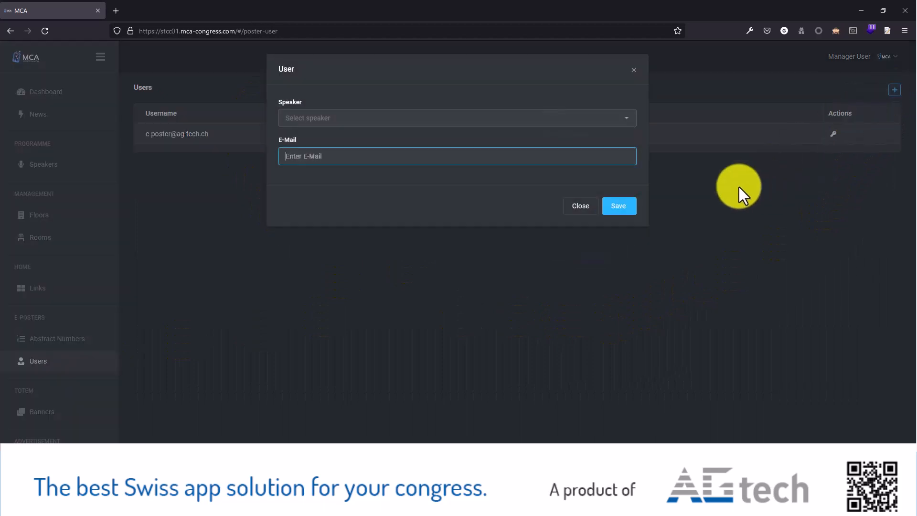
click(313, 117)
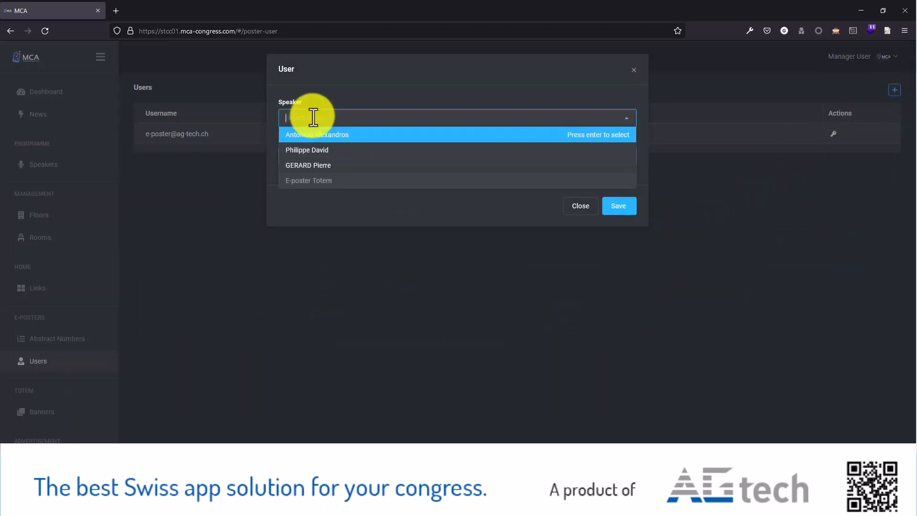
click(317, 151)
click(319, 160)
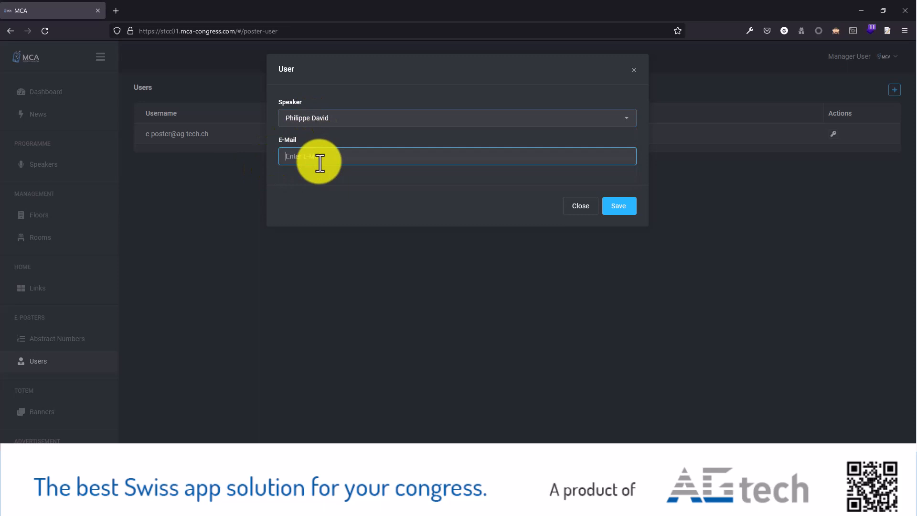
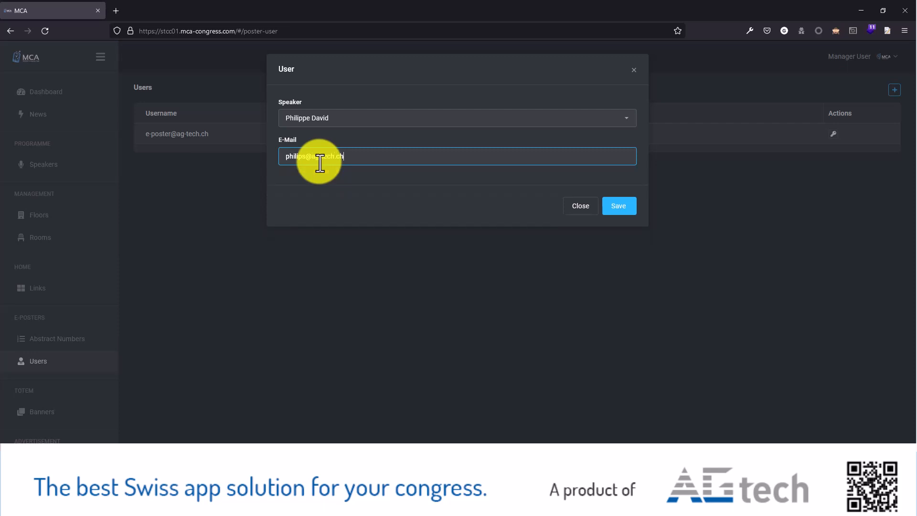
click(621, 206)
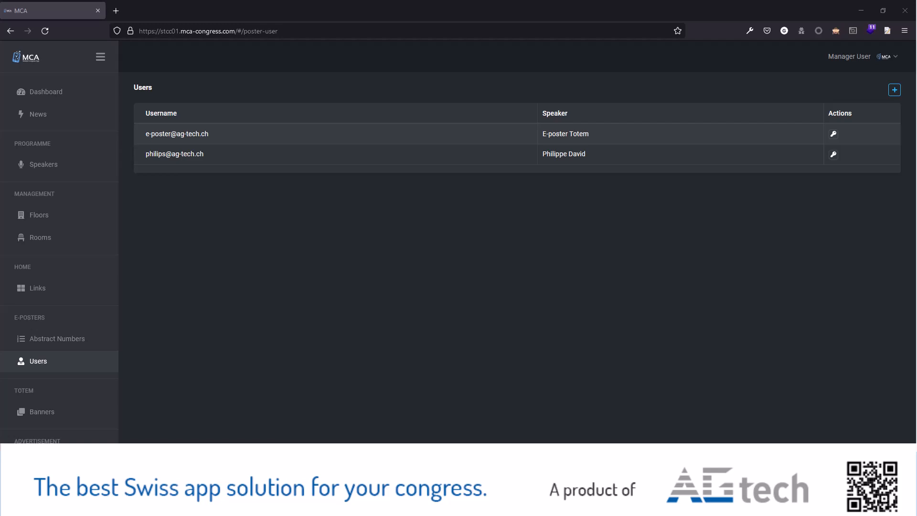
Step: Switch to Thunderbird and examine the login credentials e-mail sent to the new e-poster user, then put the mail window away
drag(0, 205, 265, 65)
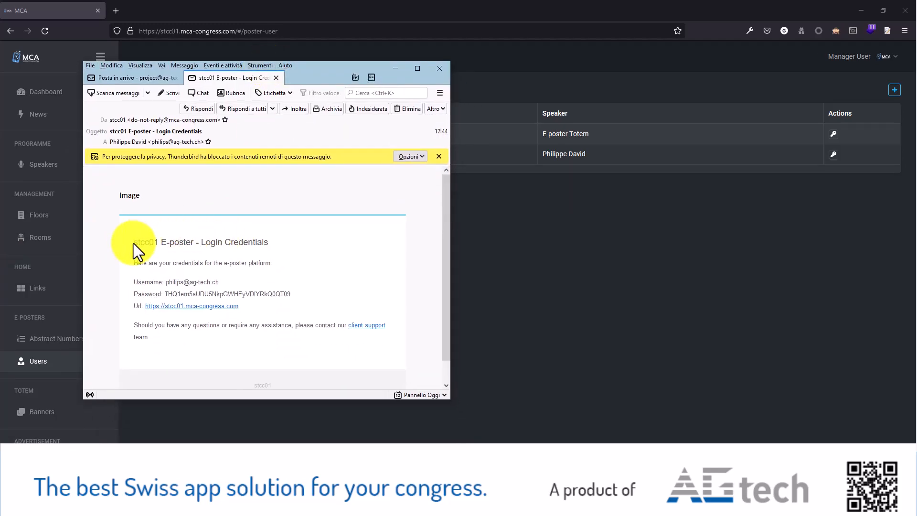
drag(133, 242, 288, 339)
drag(311, 80, 0, 196)
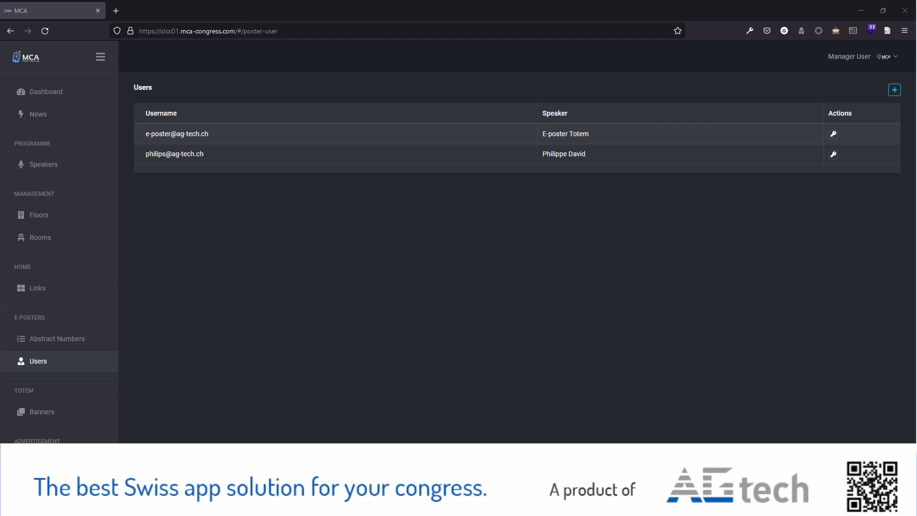
drag(0, 143, 0, 191)
Step: Add abstract number 62243 for the newly added speaker to the Sustainability-full scale category
click(67, 340)
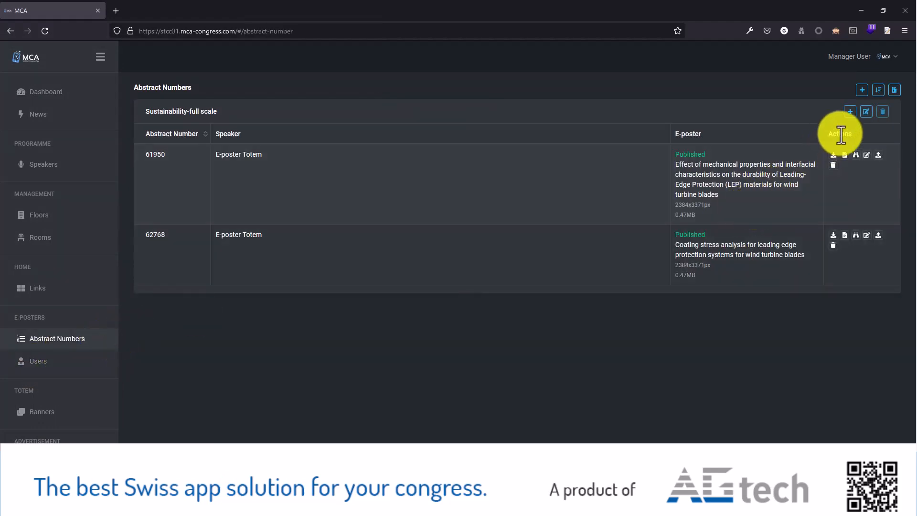
click(850, 114)
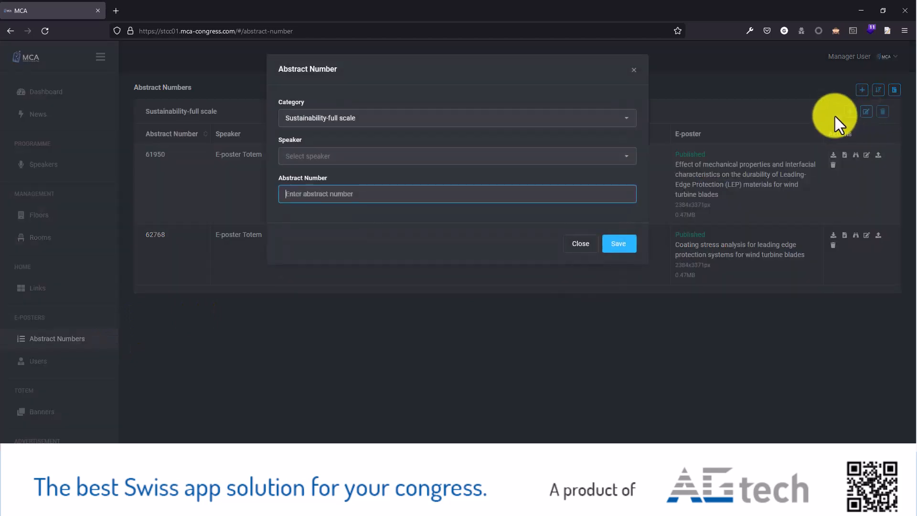
click(310, 155)
click(318, 189)
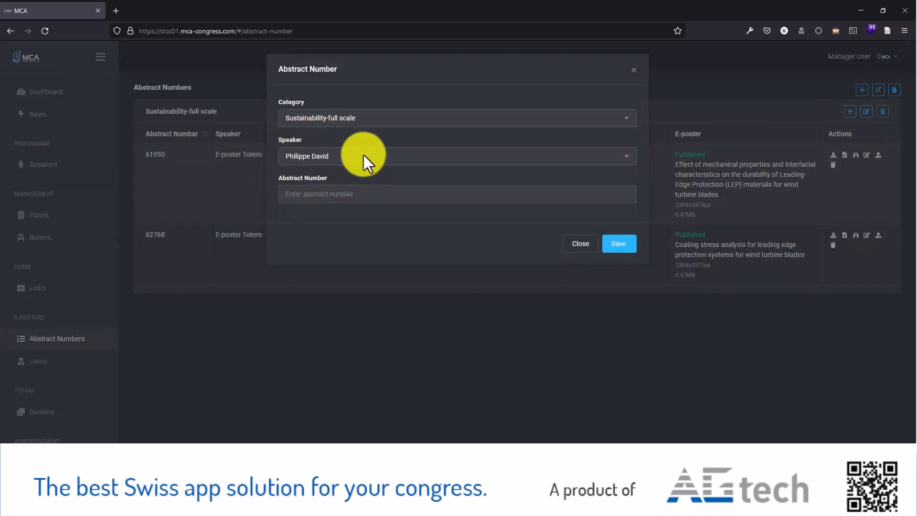
click(327, 197)
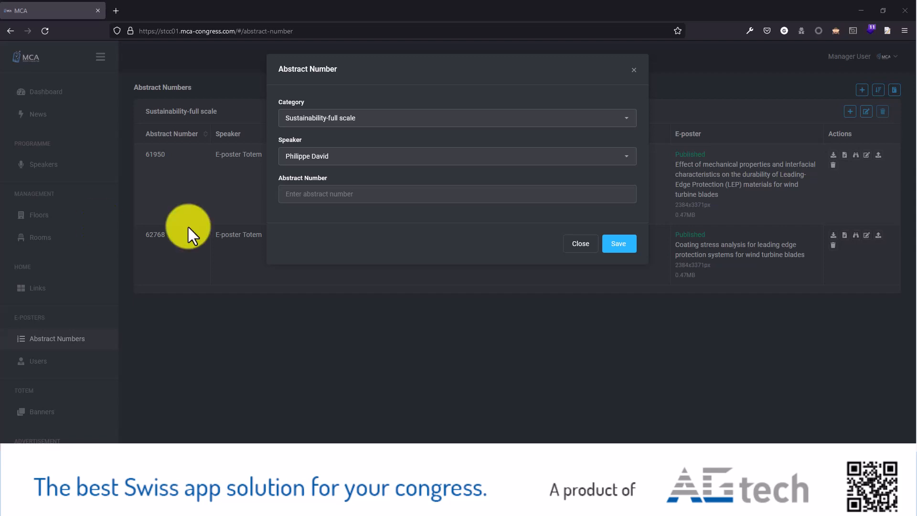
click(307, 194)
key(ctrl+v)
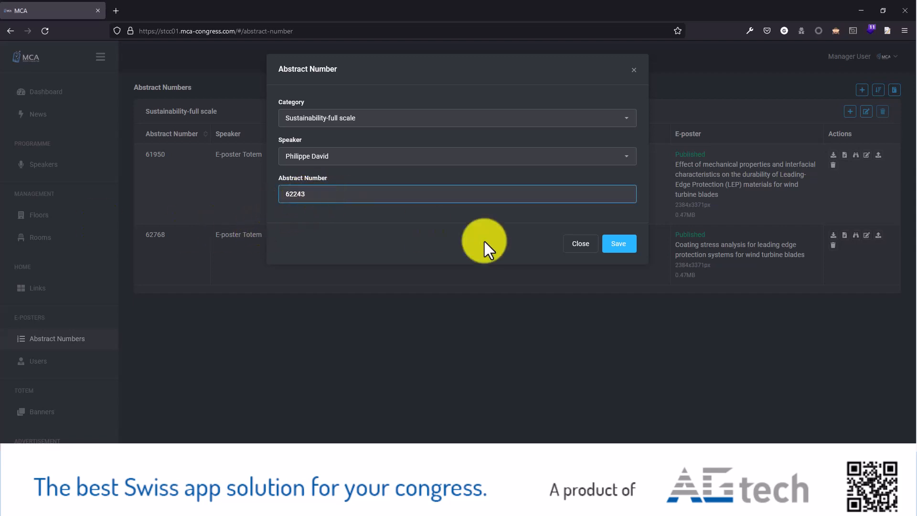
click(622, 244)
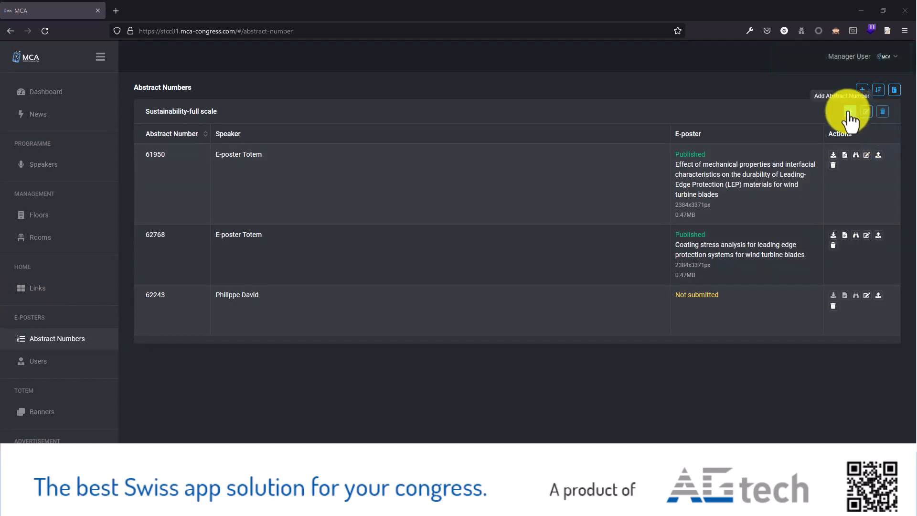
Step: Add a second abstract number, 62431, for the same new speaker to the Sustainability-full scale category
click(850, 112)
click(311, 156)
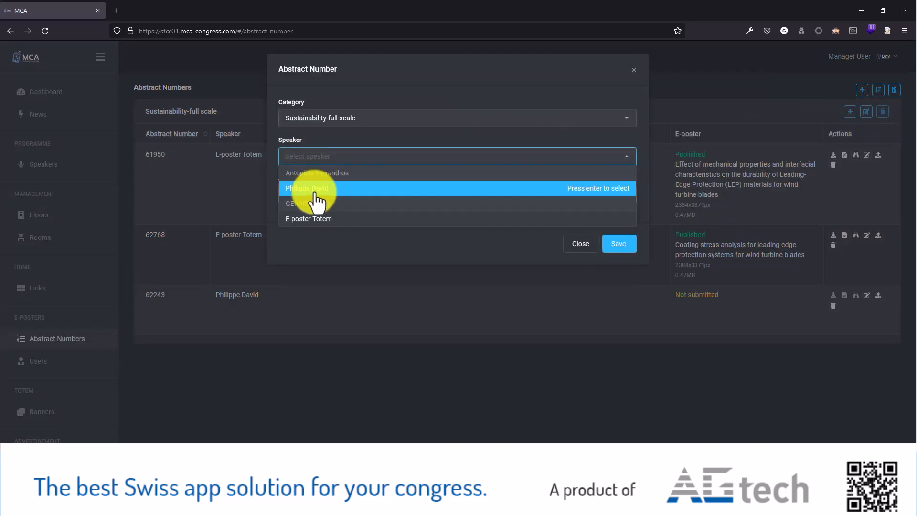
click(309, 189)
click(306, 200)
text(62431)
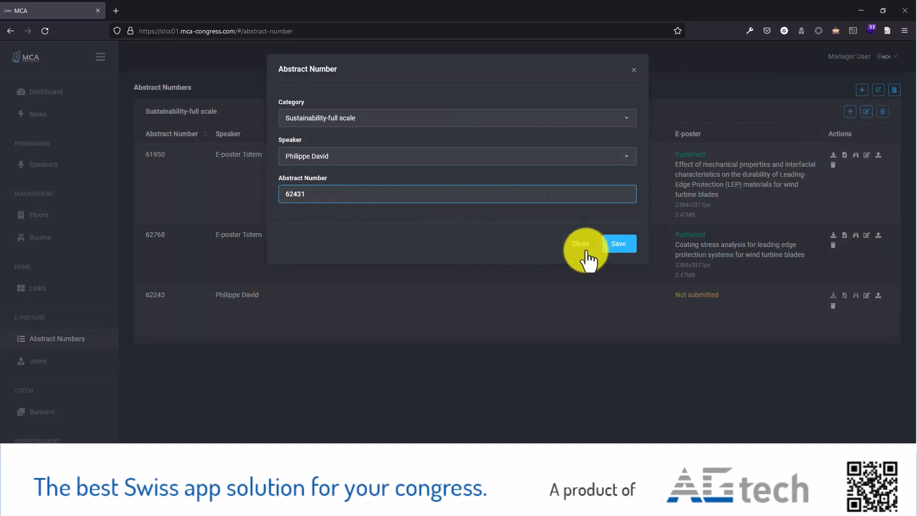
click(612, 246)
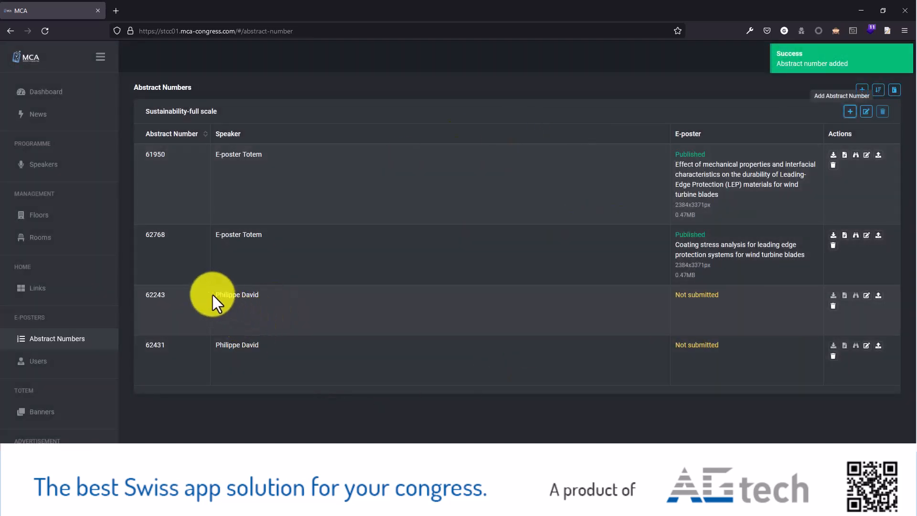
drag(213, 294, 284, 296)
key(ctrl+c)
click(283, 297)
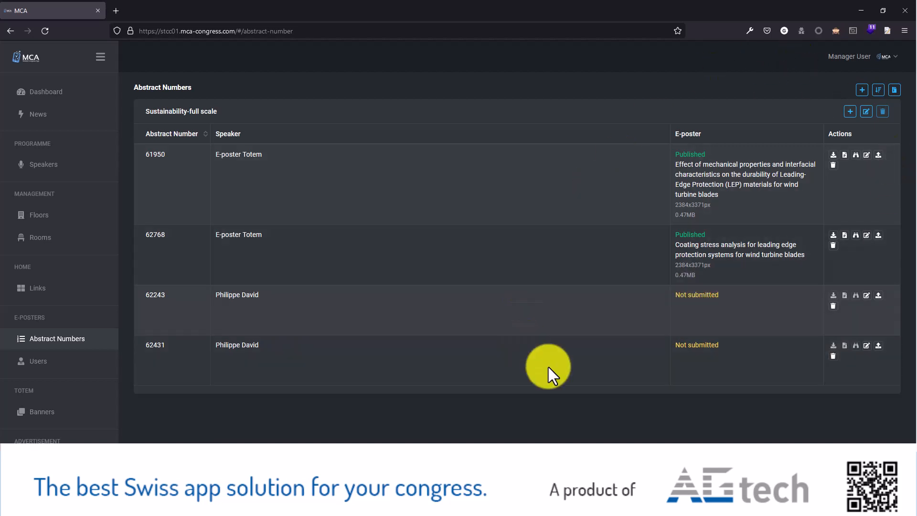
Step: Log out of the manager account and dismiss the Adobe Acrobat error about the credentials e-mail file
click(887, 56)
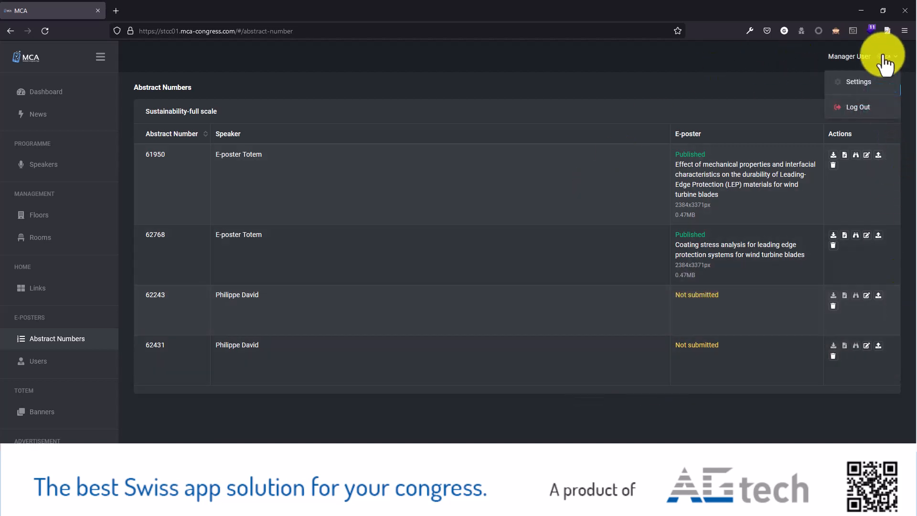
click(853, 109)
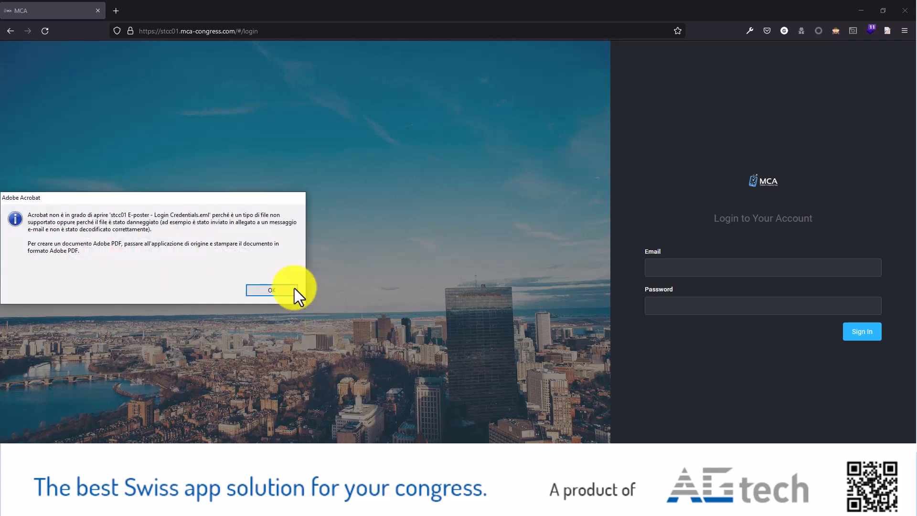
click(271, 290)
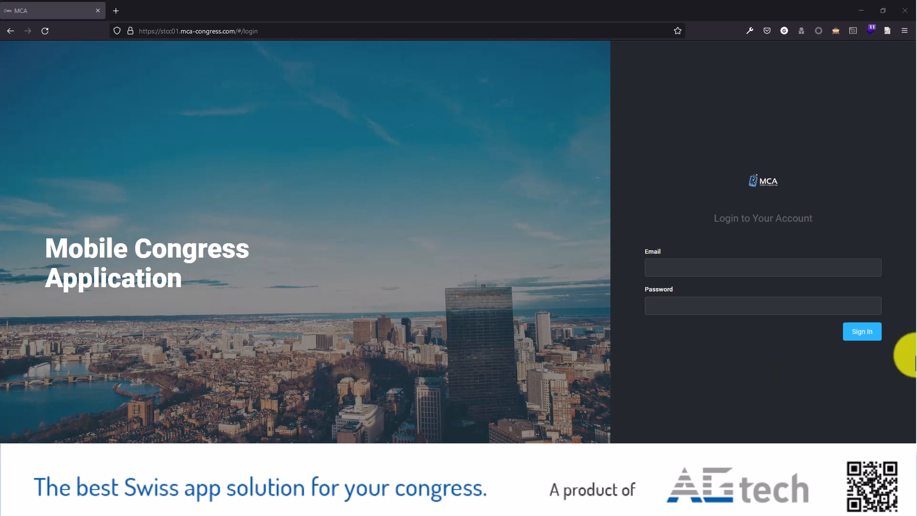
Step: Sign in with the new e-poster user's e-mail and account password, declining to save the credentials in the browser
click(685, 271)
key(ctrl+v)
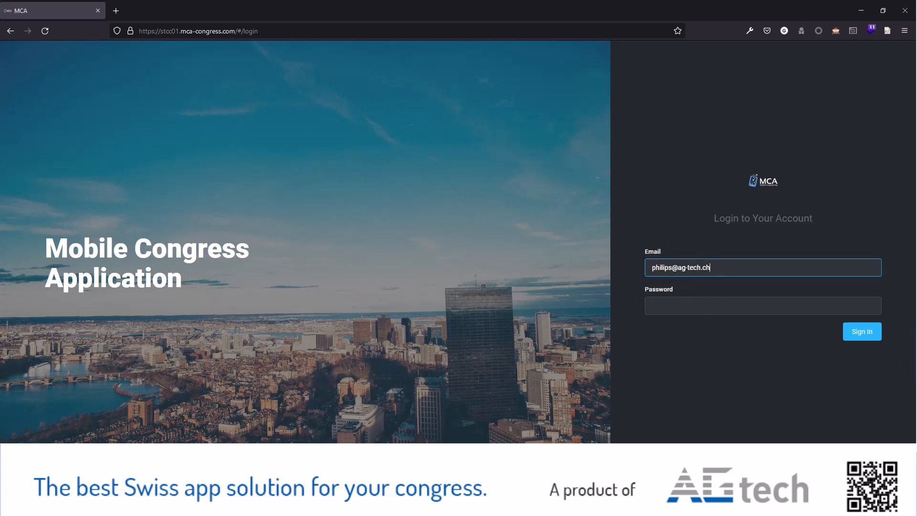
key(alt+Tab)
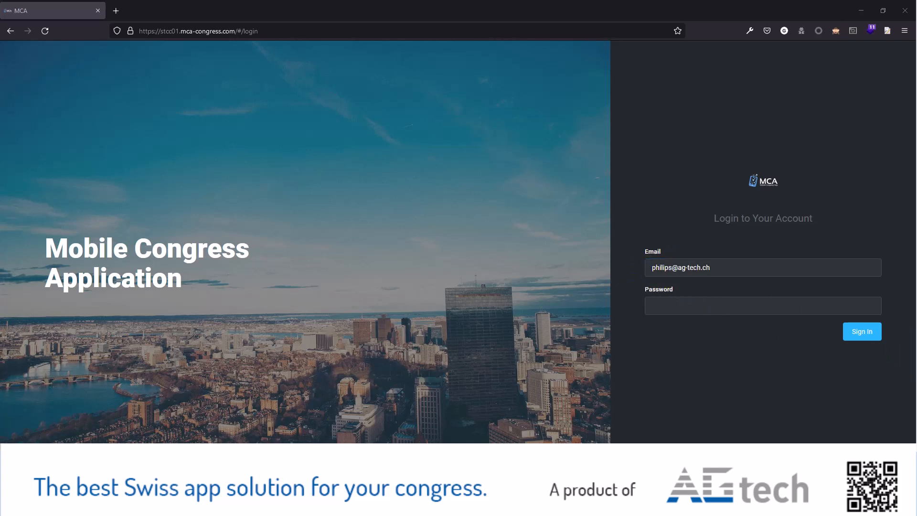
click(761, 311)
key(ctrl+v)
click(844, 331)
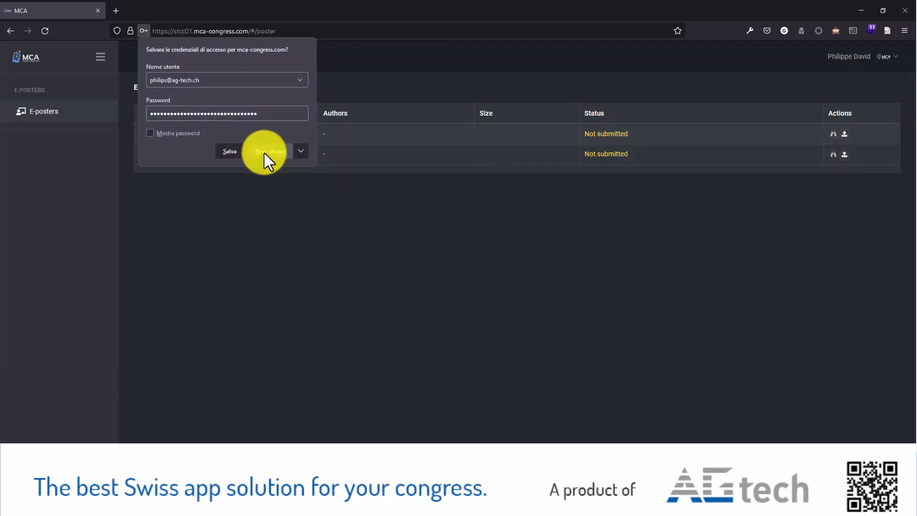
click(265, 152)
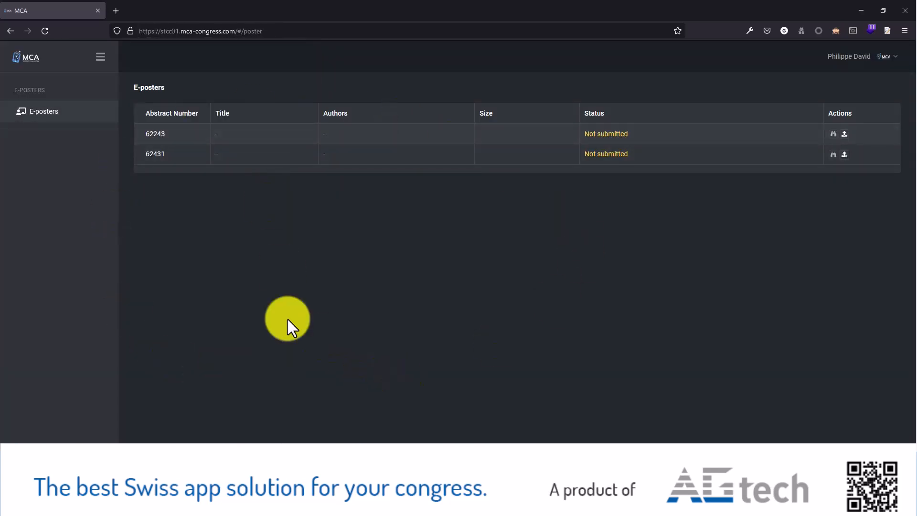
Step: Start the e-poster upload for abstract 62243 with English as the language and the file 2018.08.03_PosterTUBES_final.pptx
click(844, 135)
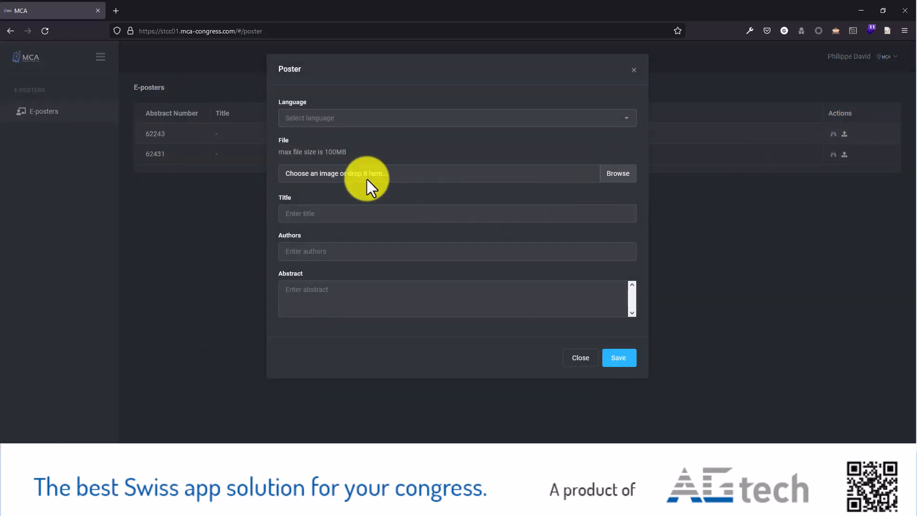
click(616, 120)
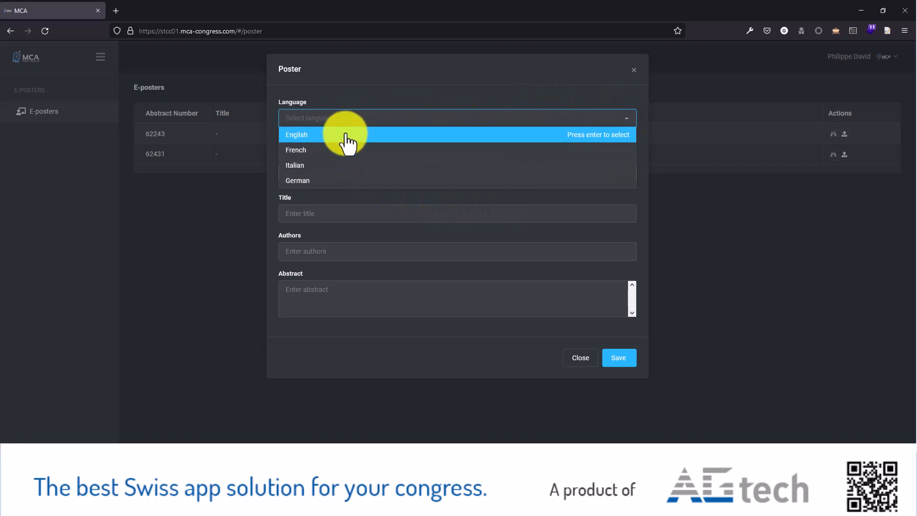
click(348, 136)
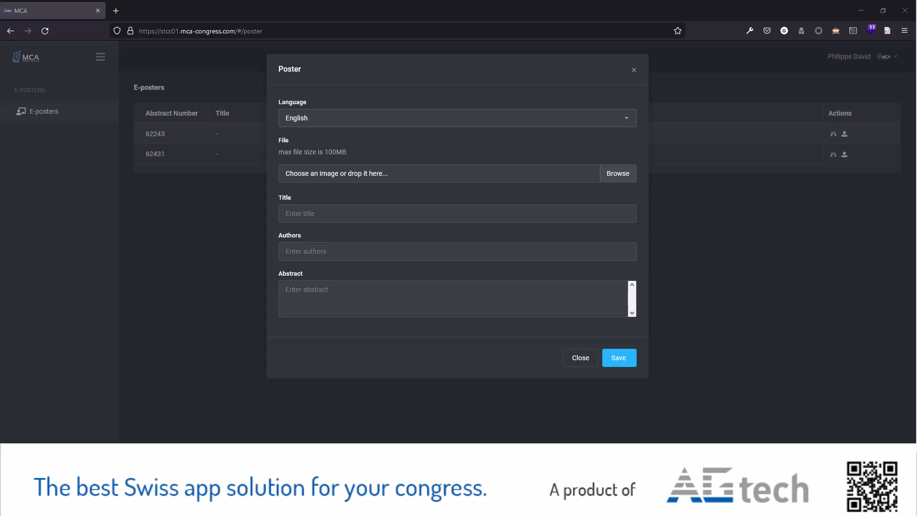
click(312, 220)
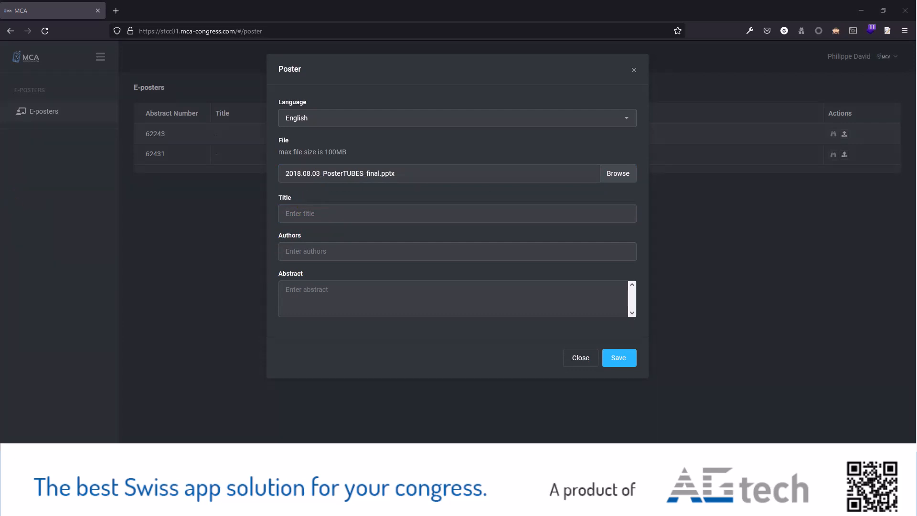
Step: Title the poster "Numerical analysis of the thermal decomposition in thermoplastic based laminates under severe temperature conditions", enter all authors' names and save
click(317, 213)
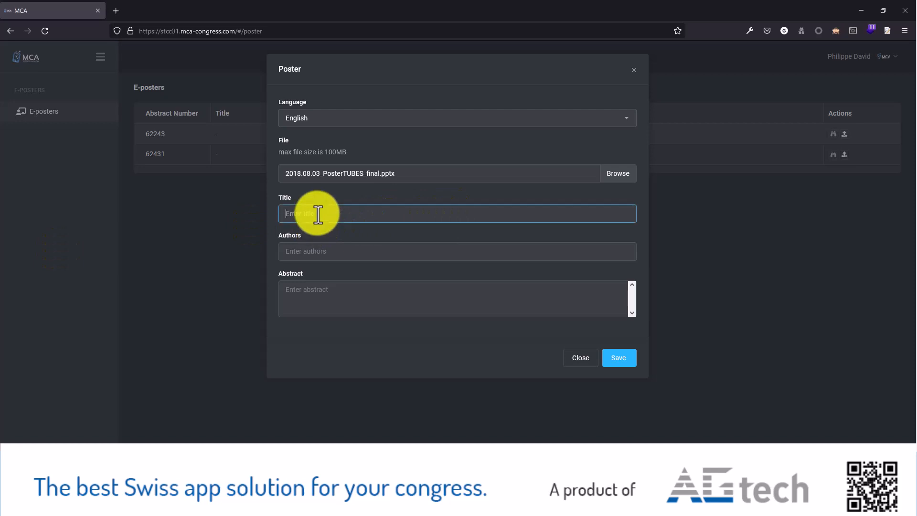
key(ctrl+v)
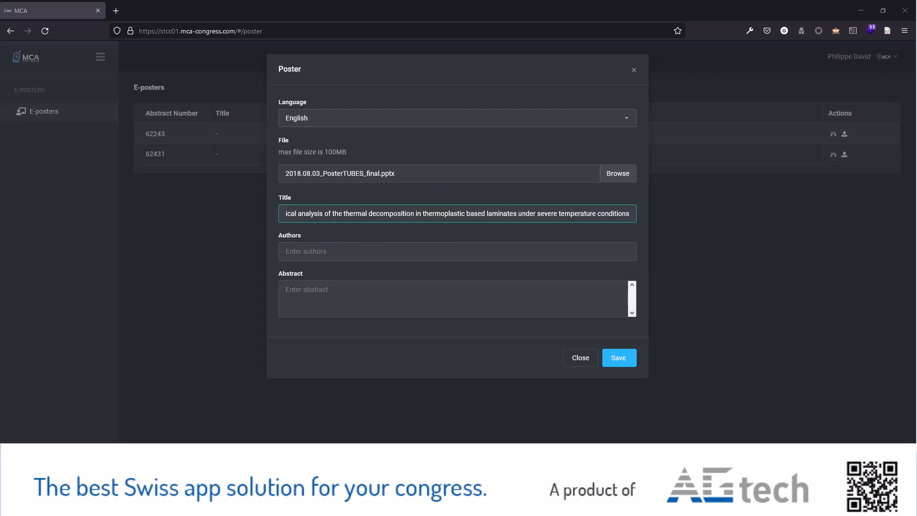
click(317, 251)
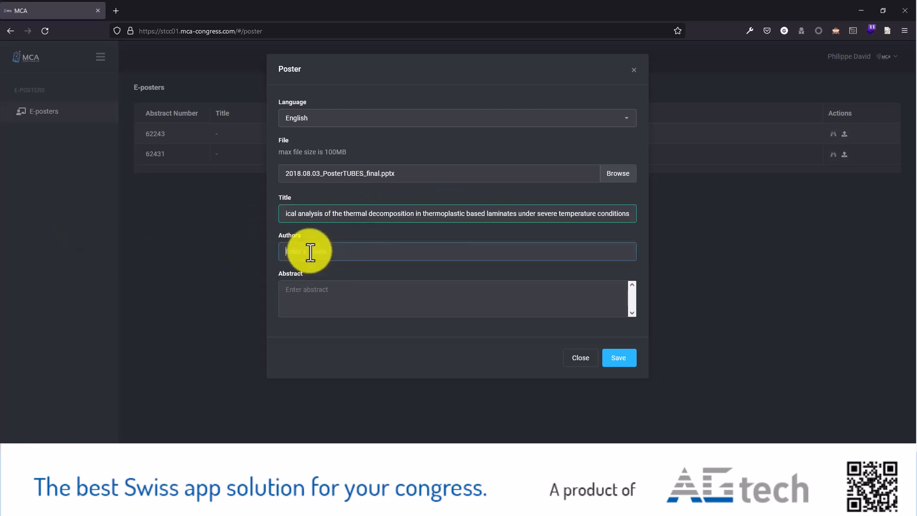
key(ctrl+v)
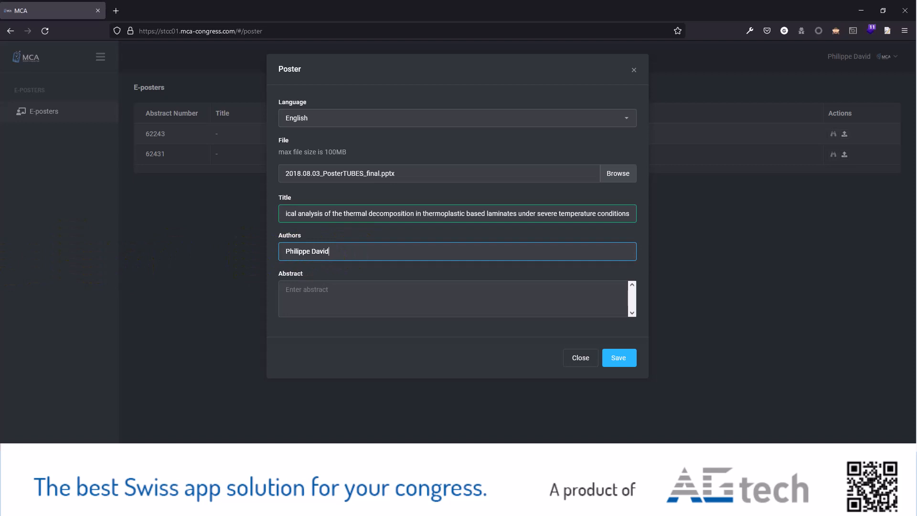
click(18, 207)
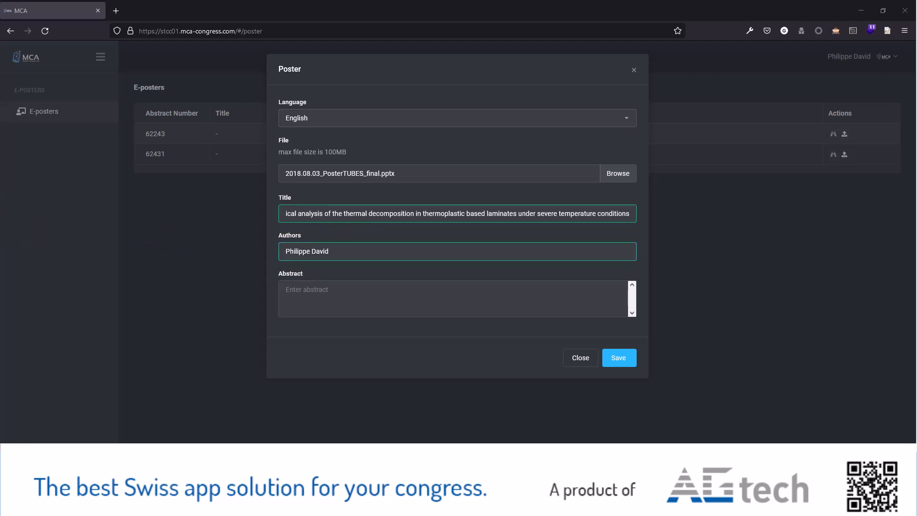
click(344, 251)
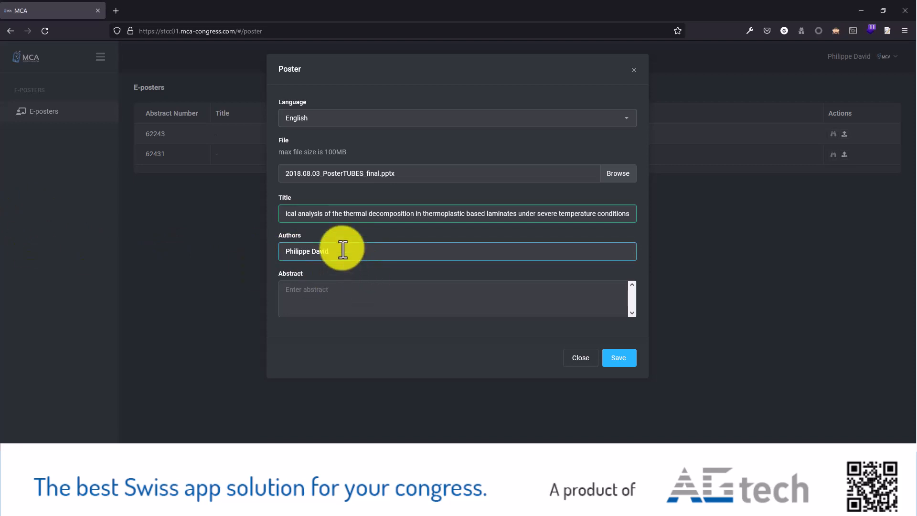
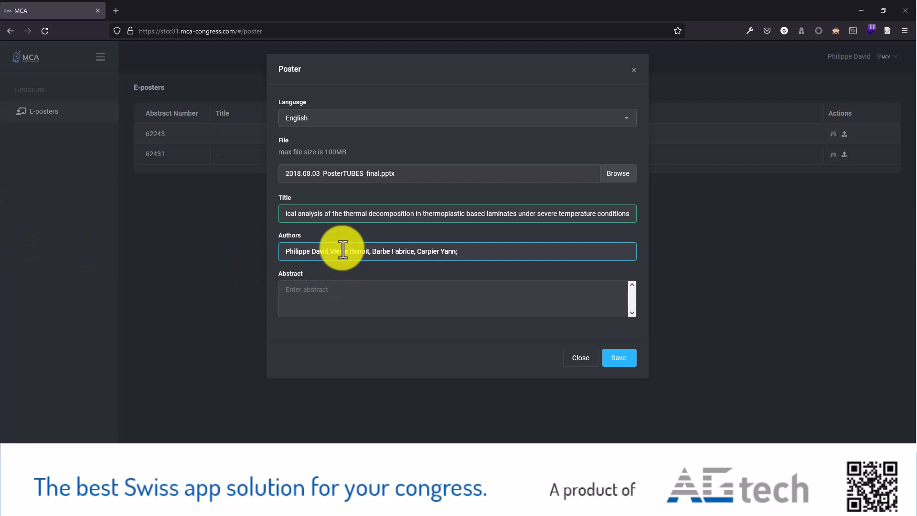
click(621, 360)
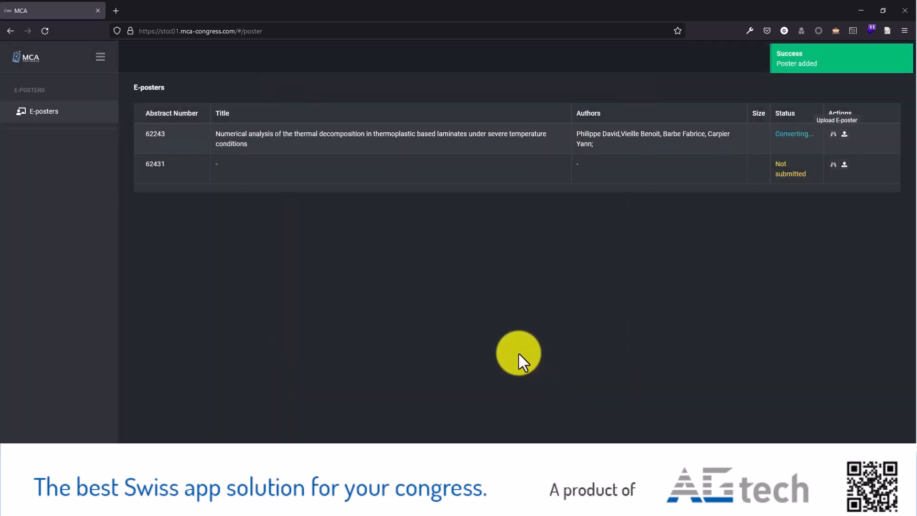